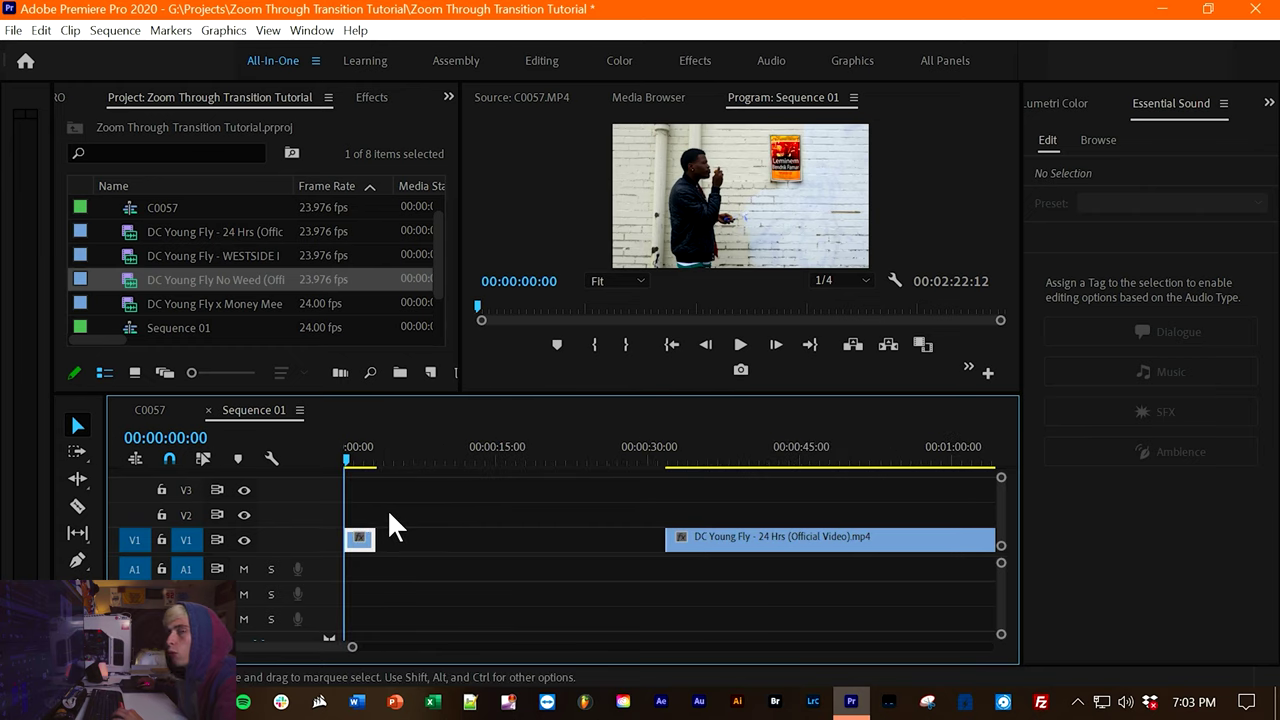
Step: Cut the first clip on V1 at 00:00:00:14 and delete the part after the cut
left_click(352, 457)
left_click_drag(352, 457, 349, 457)
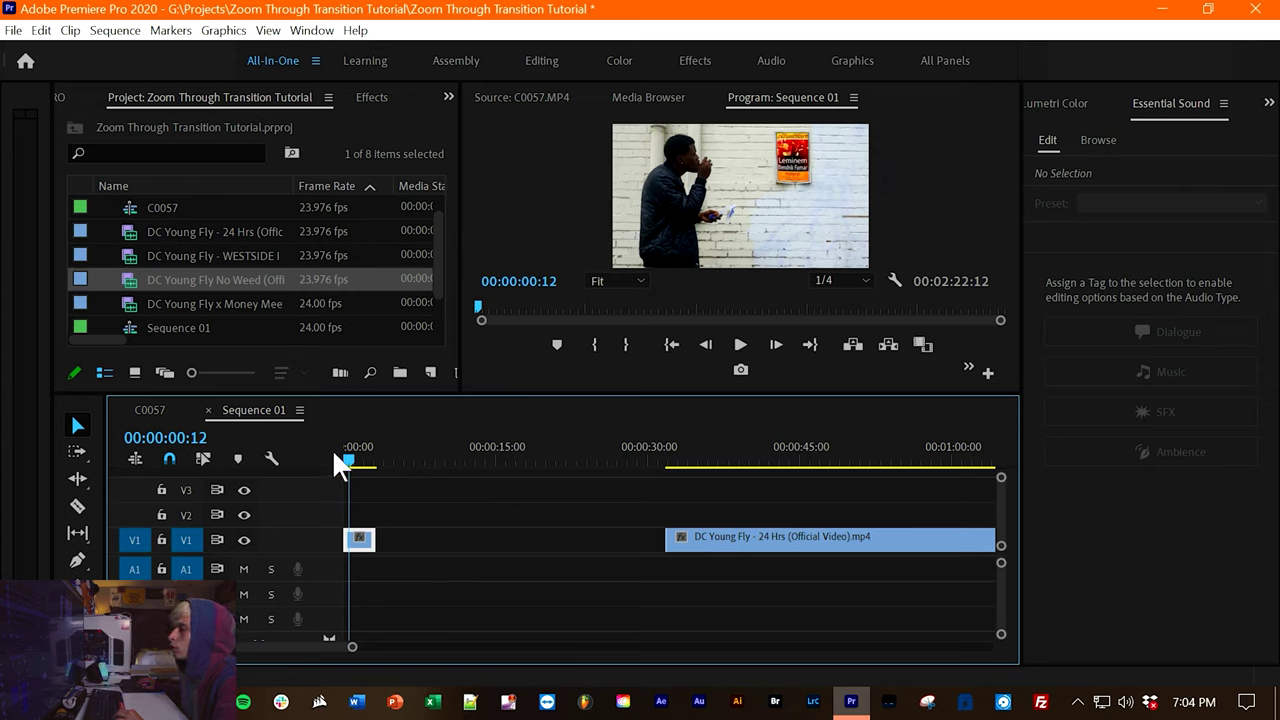
mouse_move(351, 460)
left_mouse_down()
mouse_move(369, 471)
mouse_move(352, 461)
left_mouse_up()
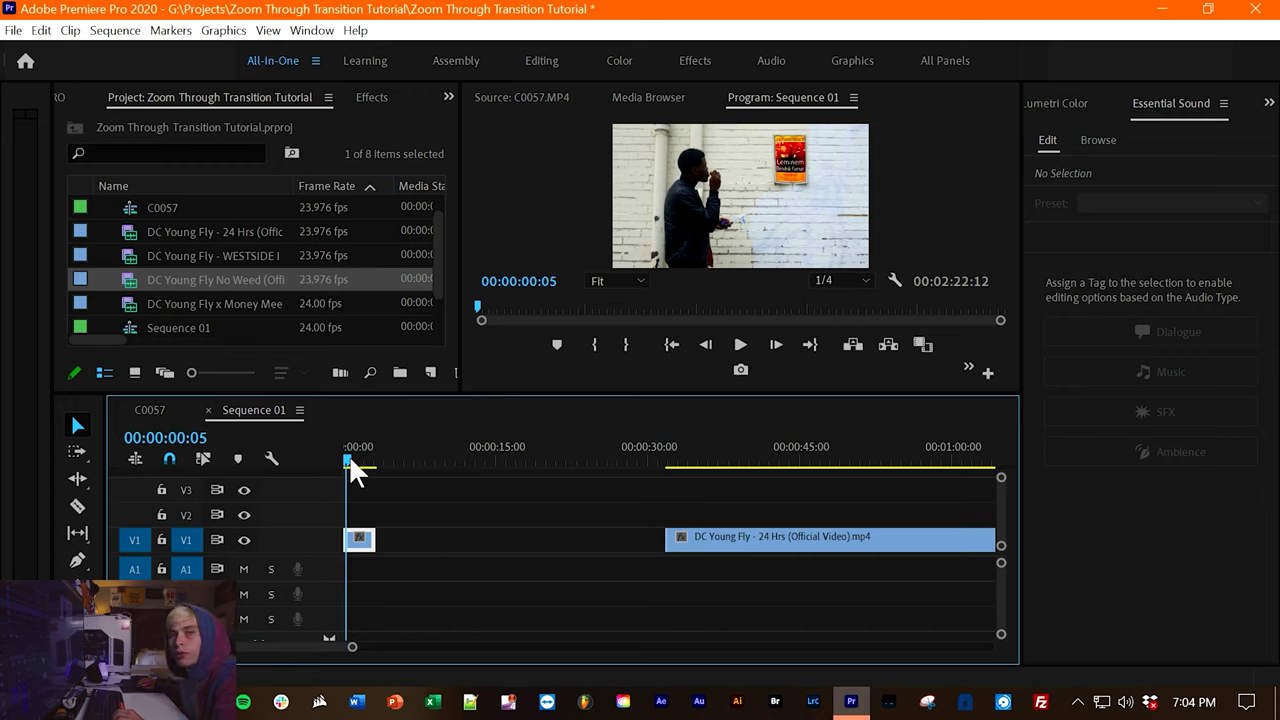
mouse_move(350, 461)
left_mouse_down()
mouse_move(365, 462)
mouse_move(353, 458)
left_mouse_up()
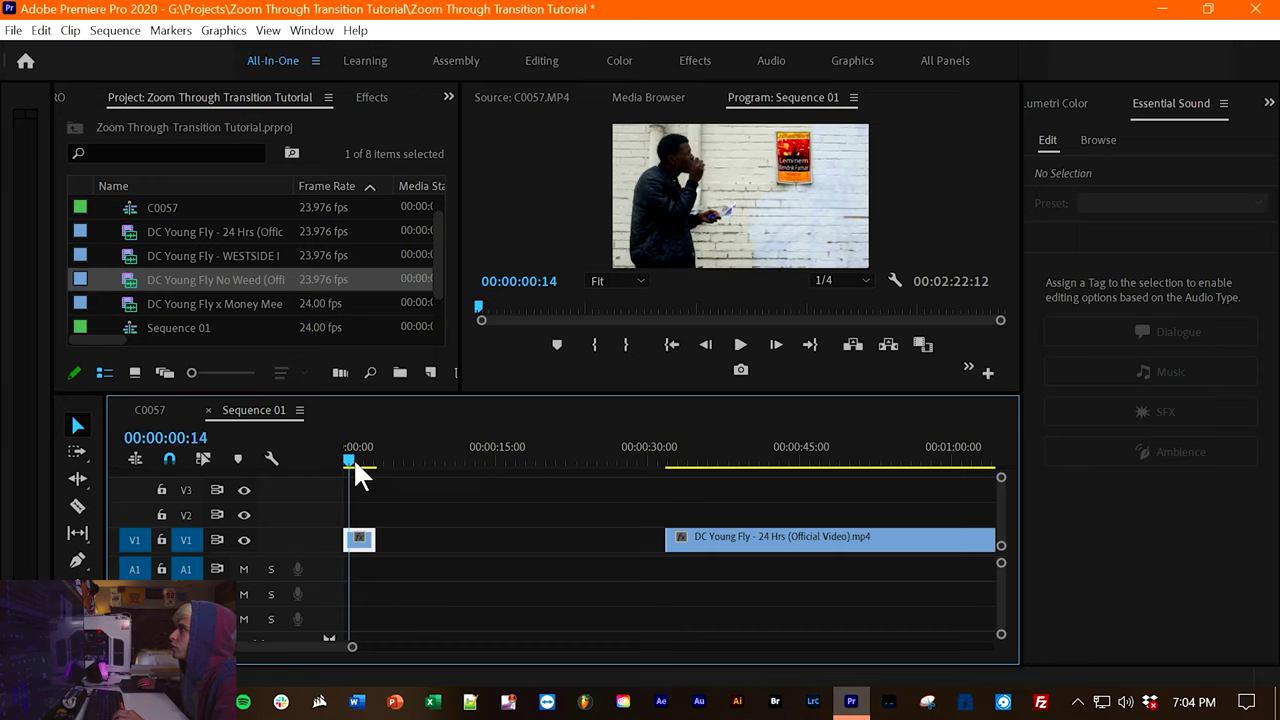
key("ctrl+k")
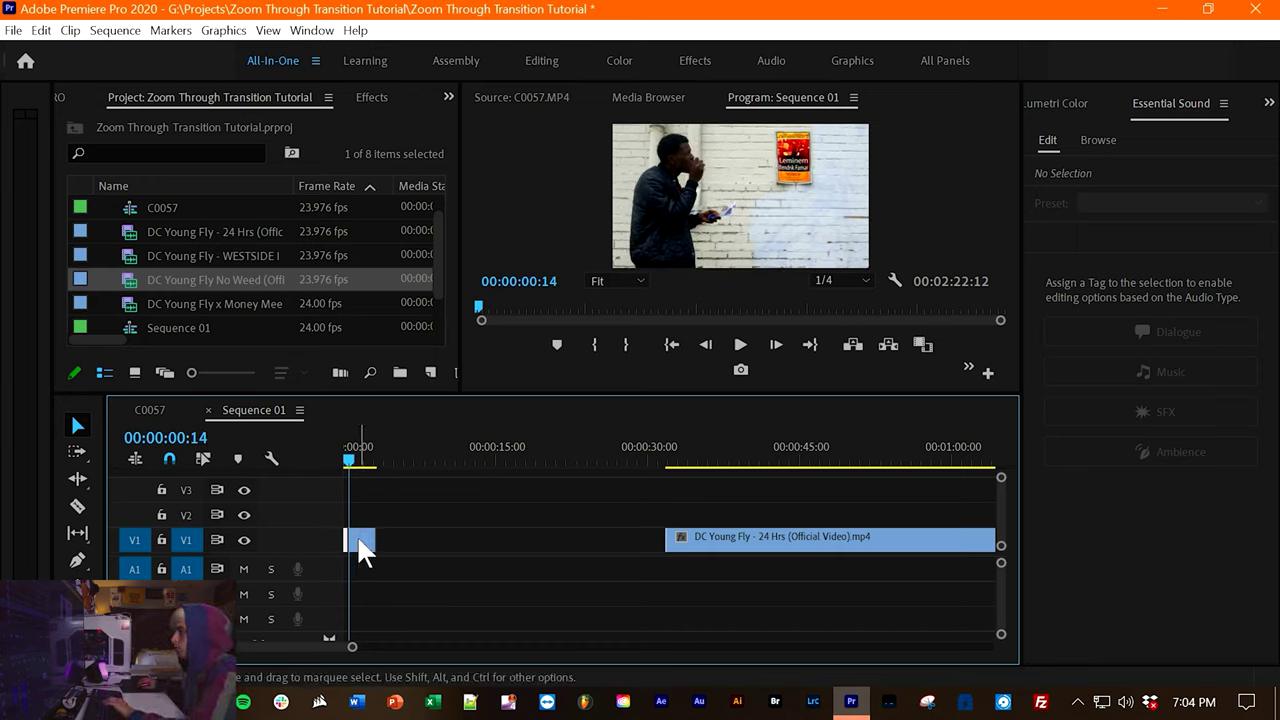
key("Delete")
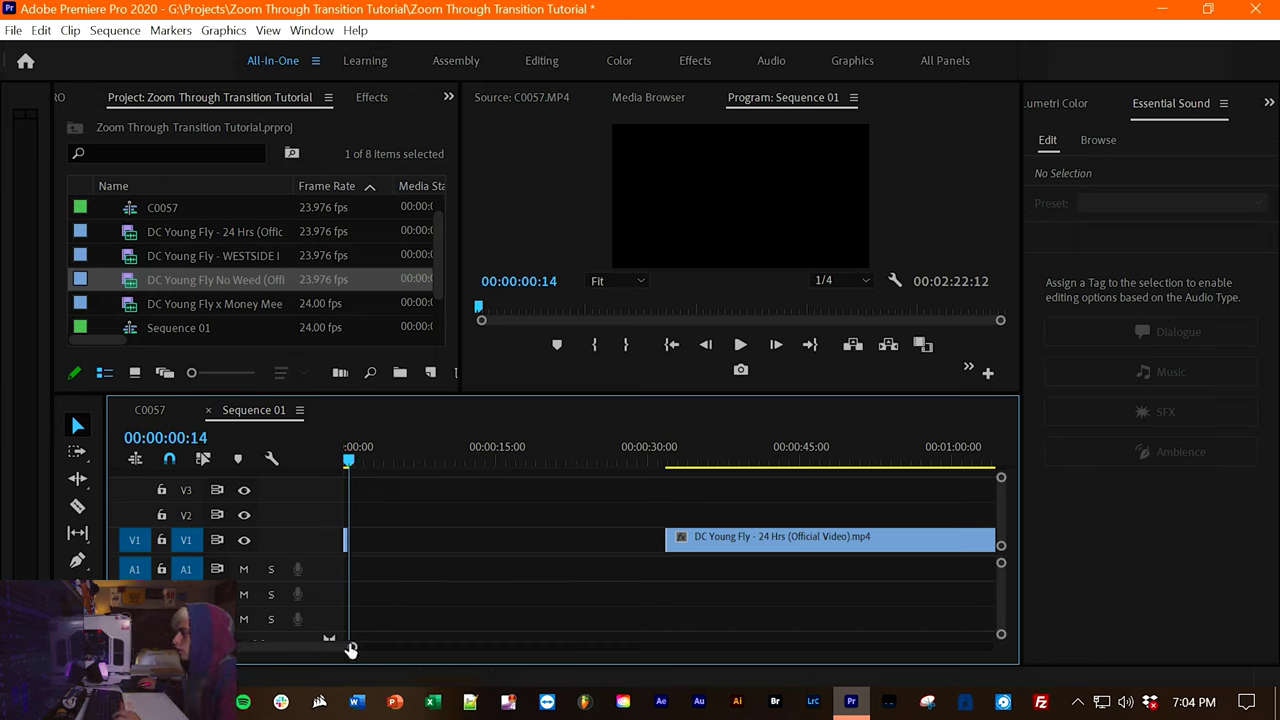
Step: Add a frame hold to the first clip's last frame at 00:00:00:13, and place it on V2, lengthened to about half a second
left_click_drag(350, 649, 263, 638)
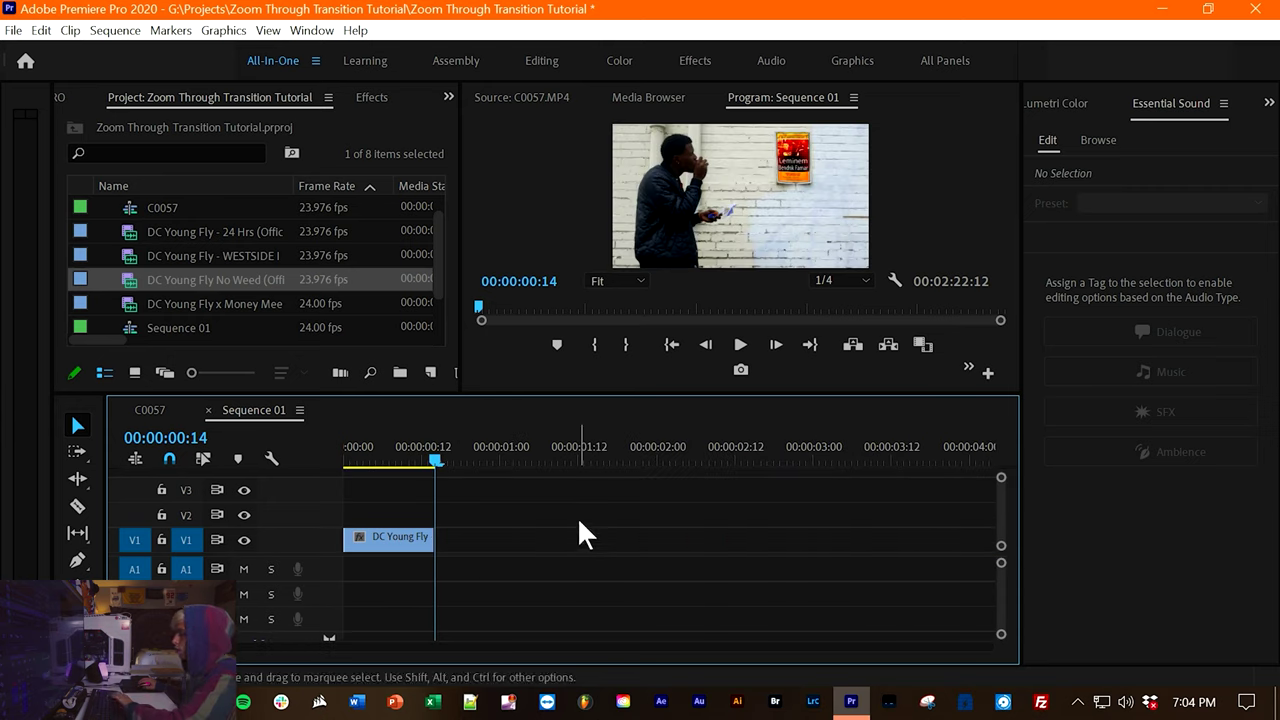
left_click(420, 545)
key("Left")
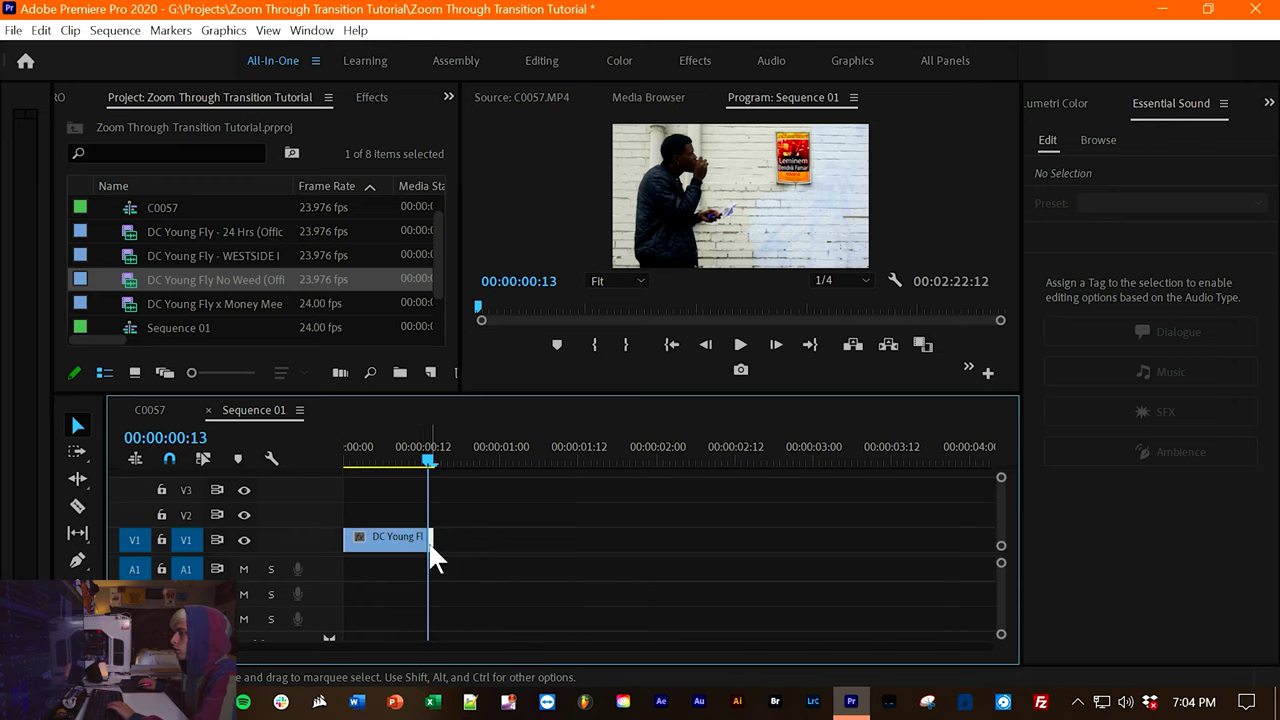
right_click(432, 540)
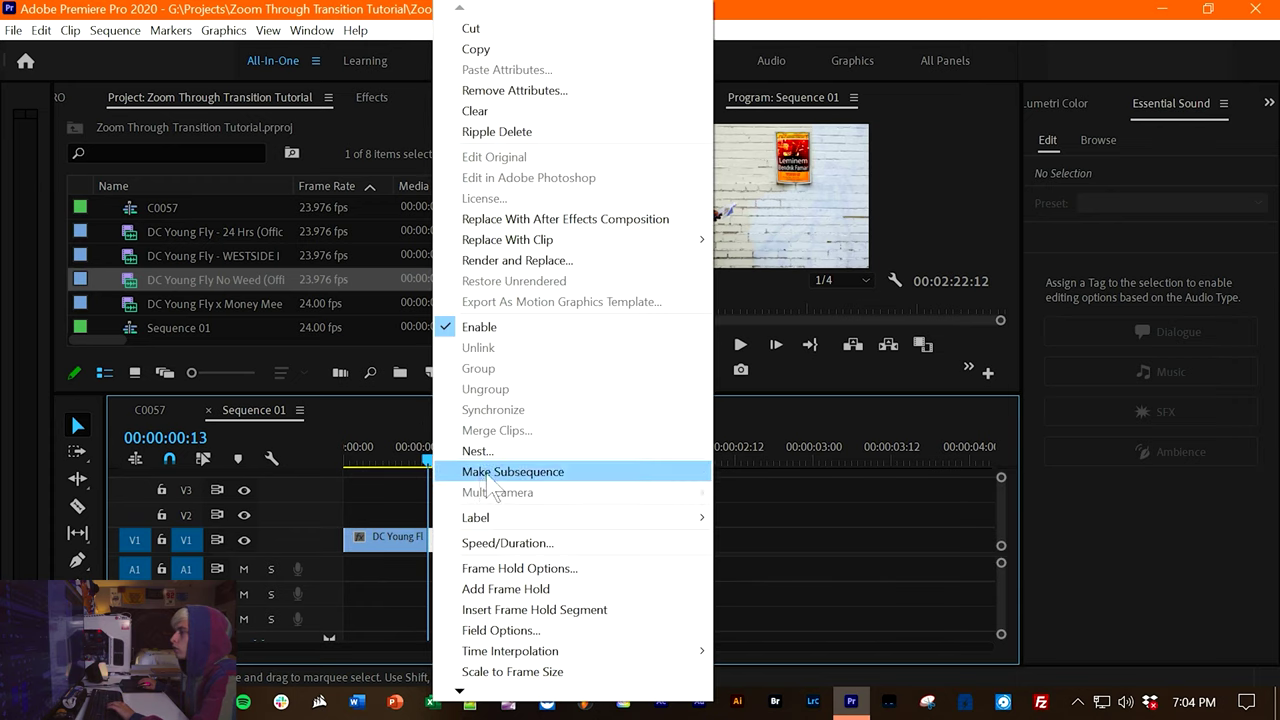
left_click(560, 590)
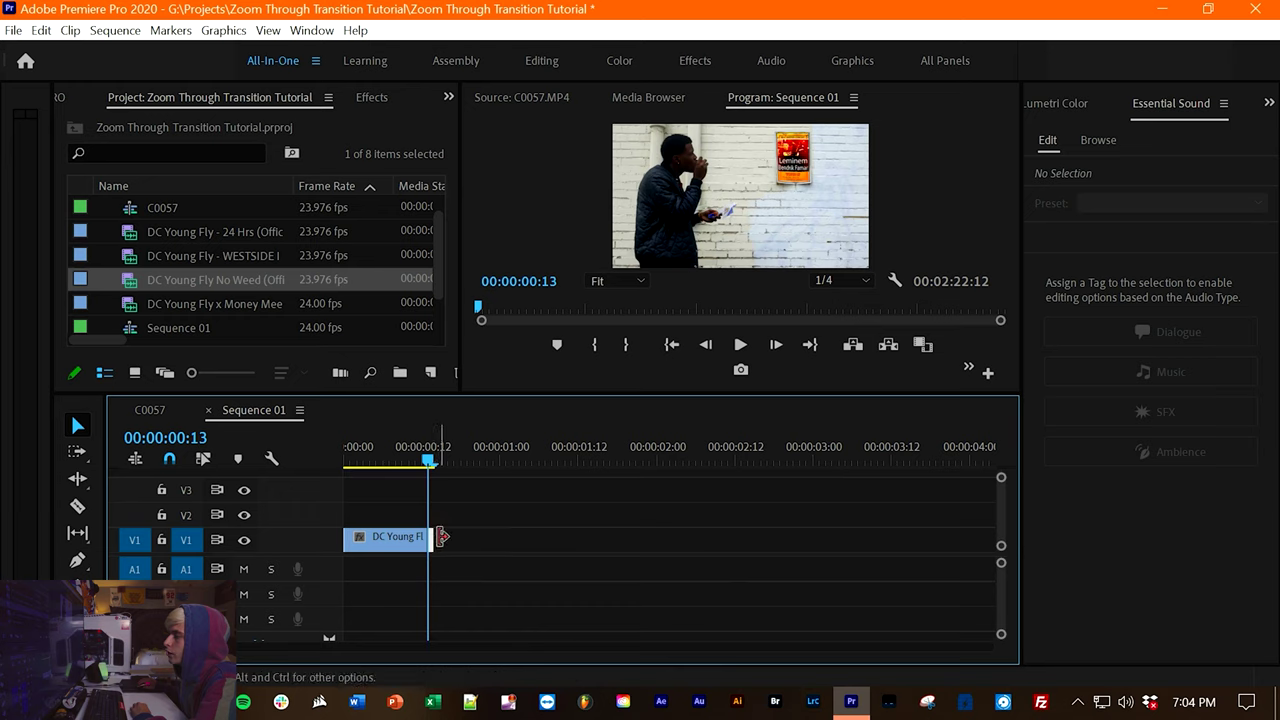
left_click_drag(434, 539, 460, 515)
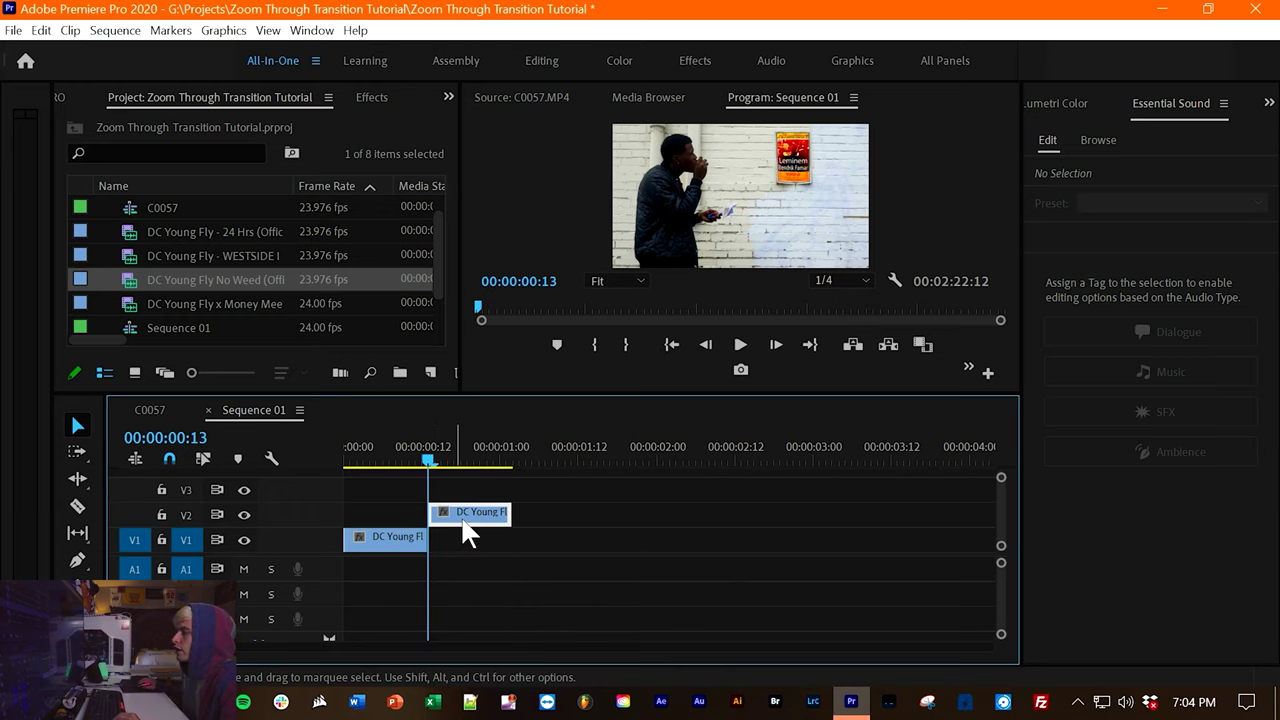
Step: Move the DC Young Fly - 24 Hrs clip on V1 directly against the end of the first clip, beneath the freeze frame
key("minus")
key("minus")
key("minus")
key("minus")
key("minus")
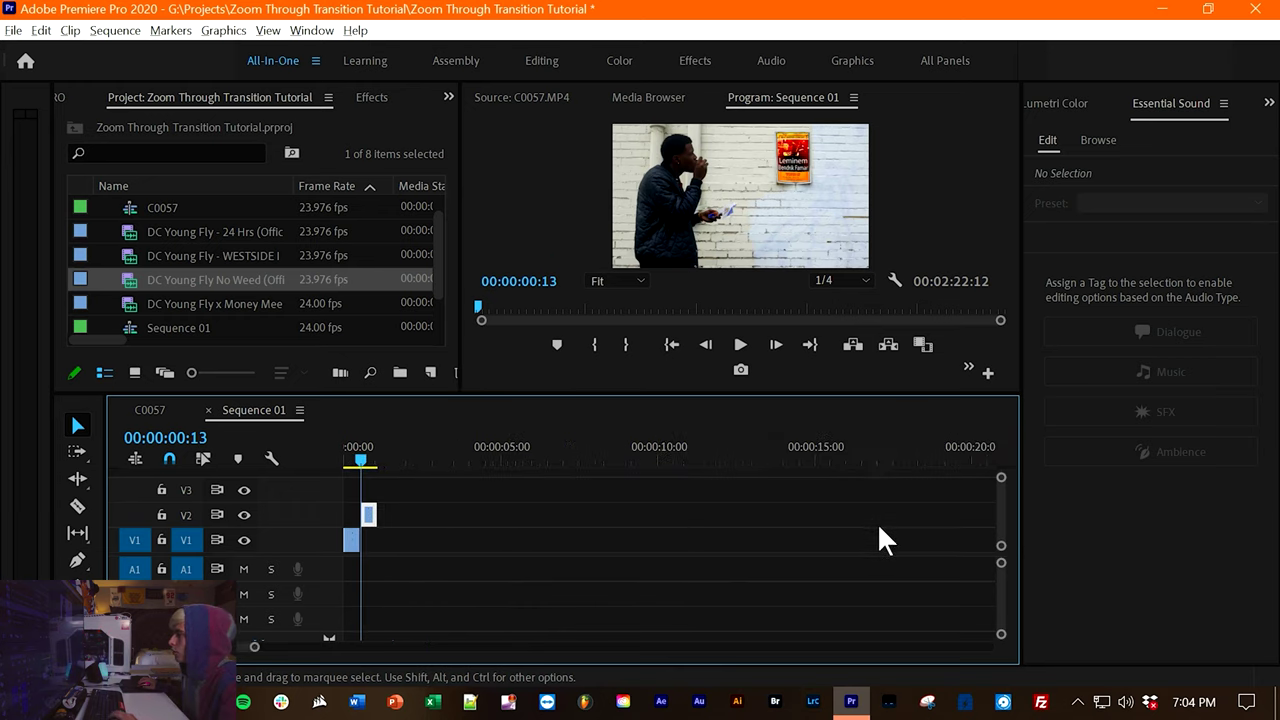
left_click_drag(860, 540, 380, 540)
key("equal")
key("equal")
key("equal")
scroll(387, 529, "up", 1)
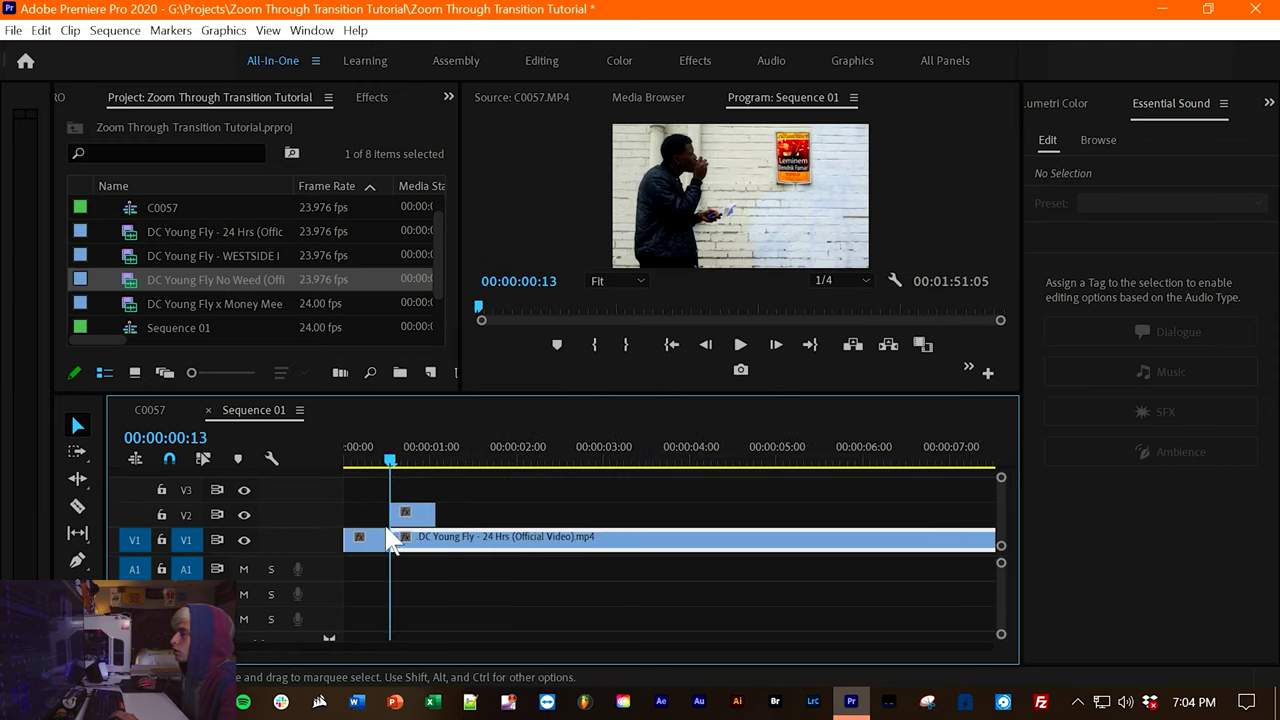
key("equal")
mouse_move(434, 474)
left_mouse_down()
mouse_move(394, 445)
mouse_move(294, 445)
mouse_move(431, 473)
mouse_move(500, 471)
mouse_move(435, 465)
left_mouse_up()
Step: Find the Crop video effect and apply it to the freeze-frame clip on V2
left_click(468, 514)
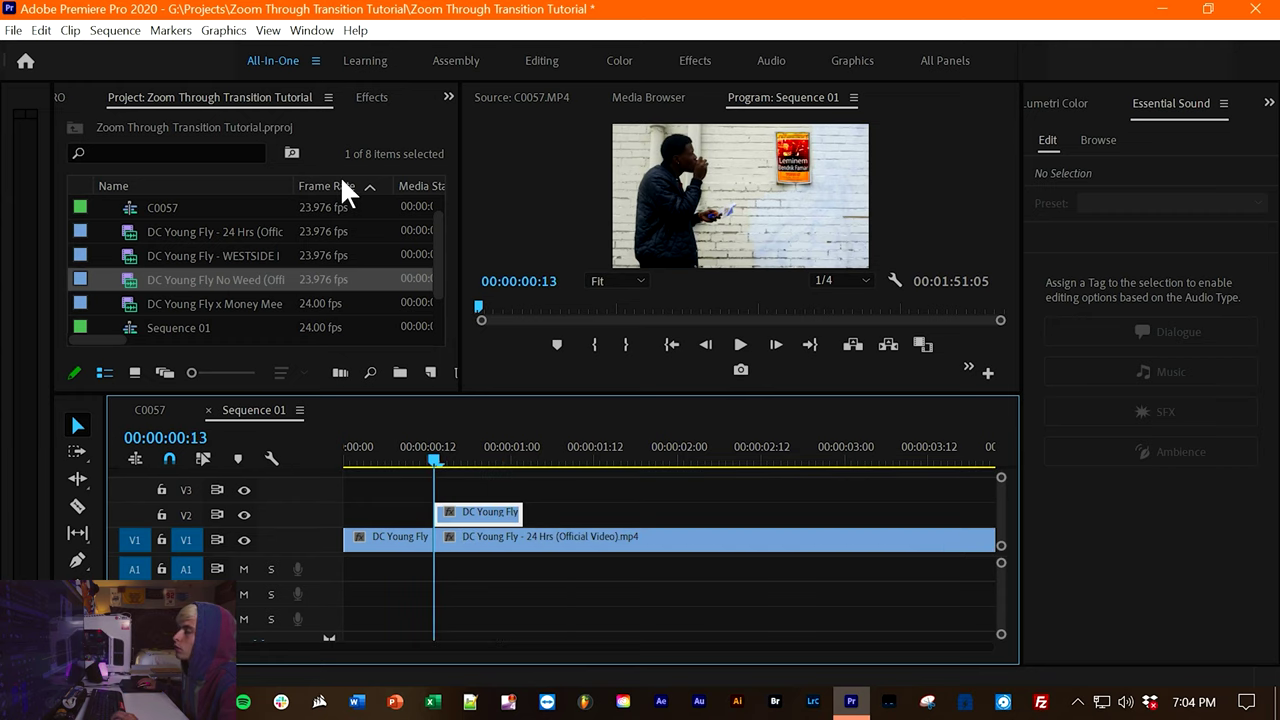
left_click(388, 101)
left_click(161, 125)
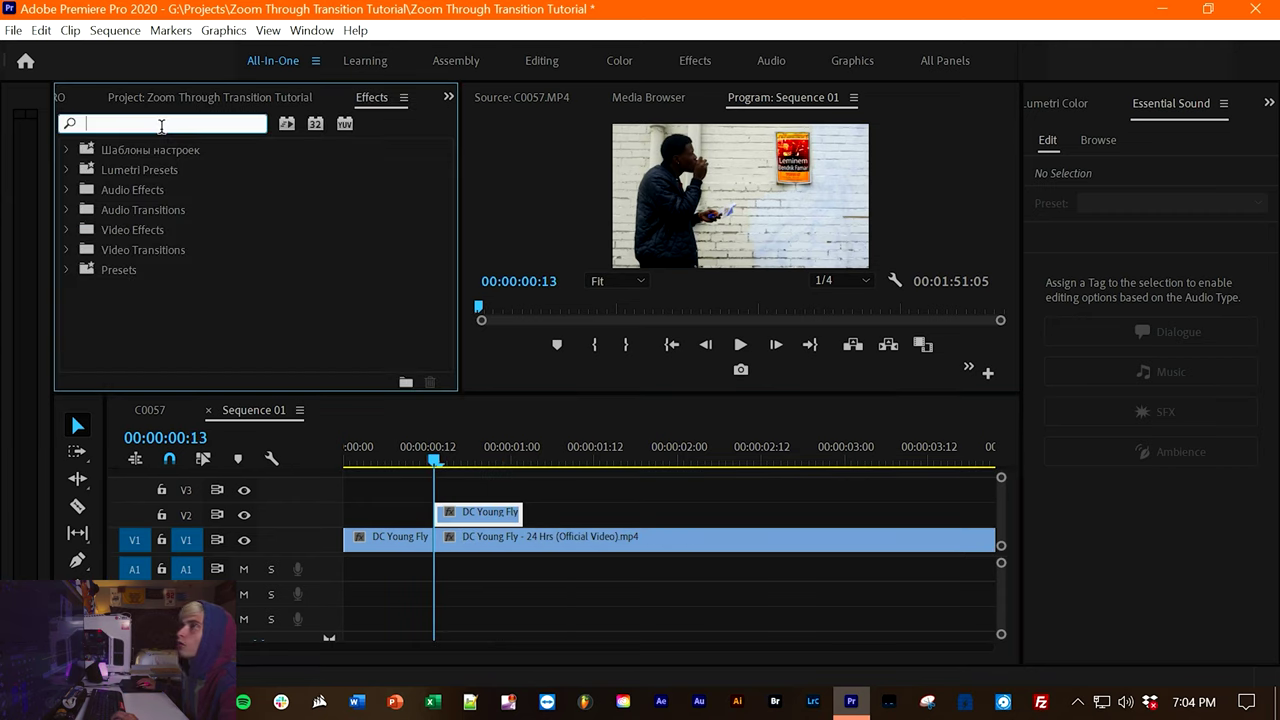
type("crop")
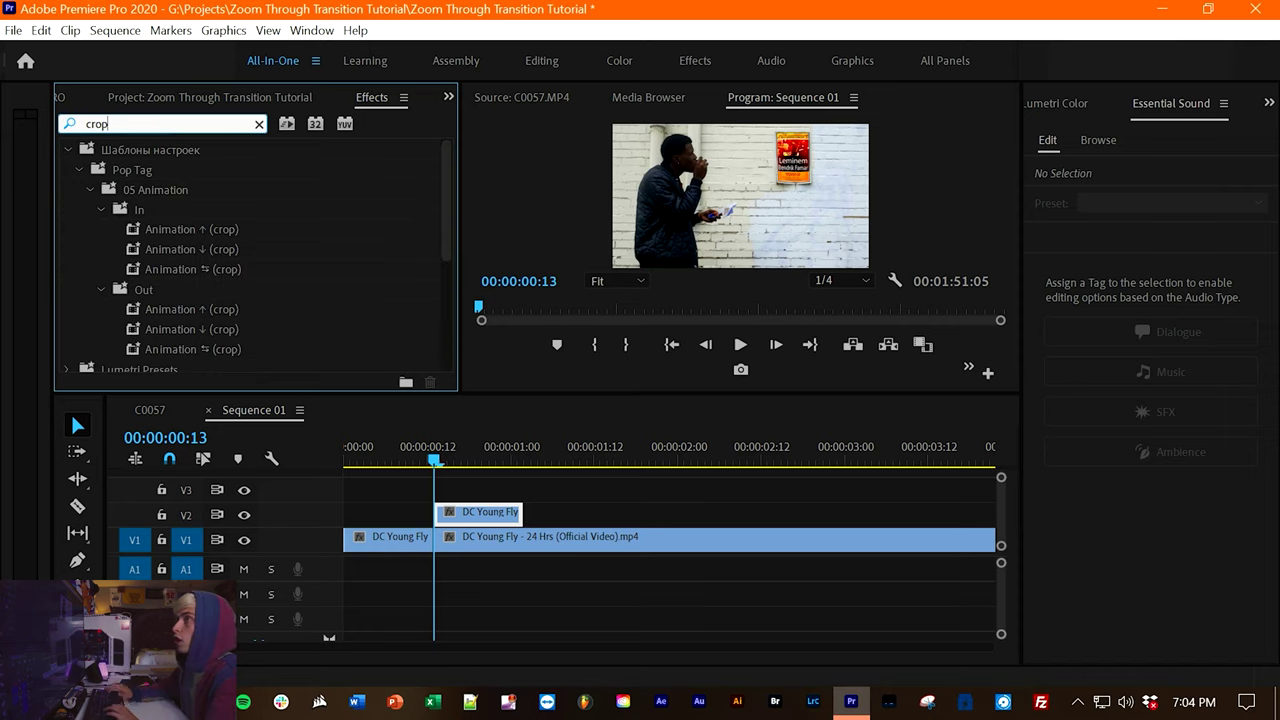
left_click(67, 146)
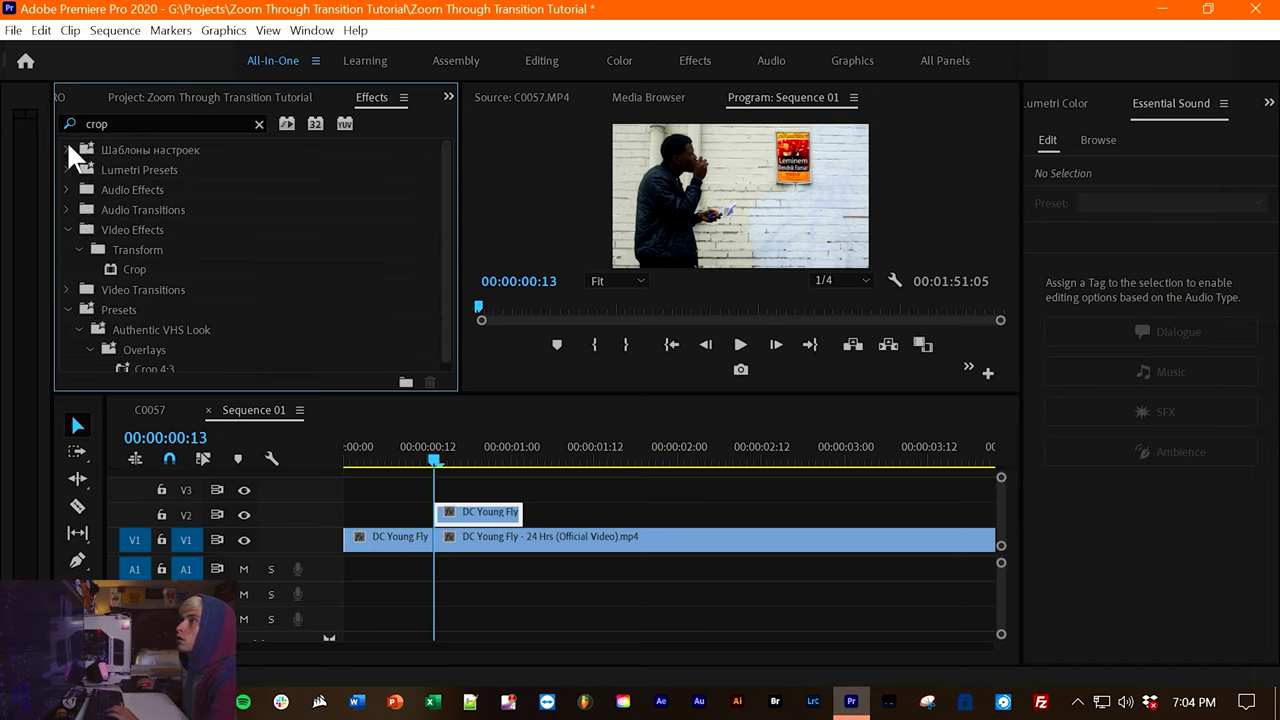
left_click(136, 268)
left_click_drag(184, 273, 474, 508)
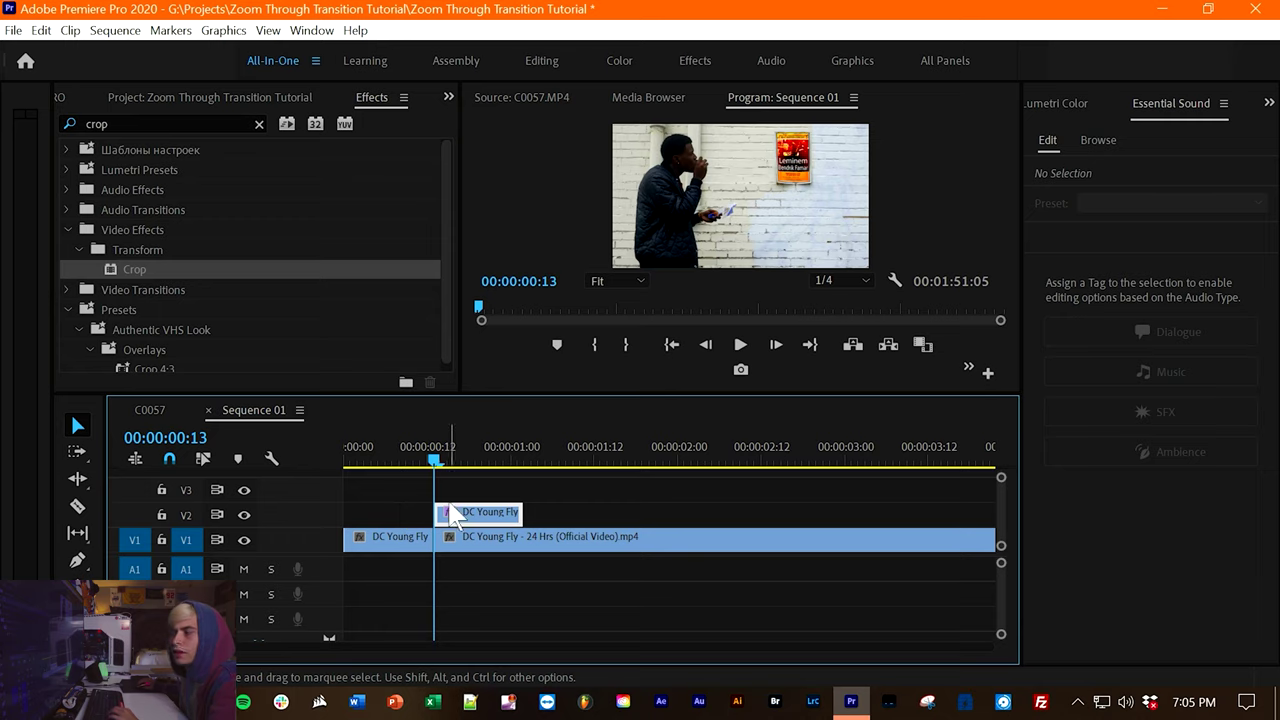
mouse_move(444, 454)
left_mouse_down()
mouse_move(477, 464)
mouse_move(434, 455)
left_mouse_up()
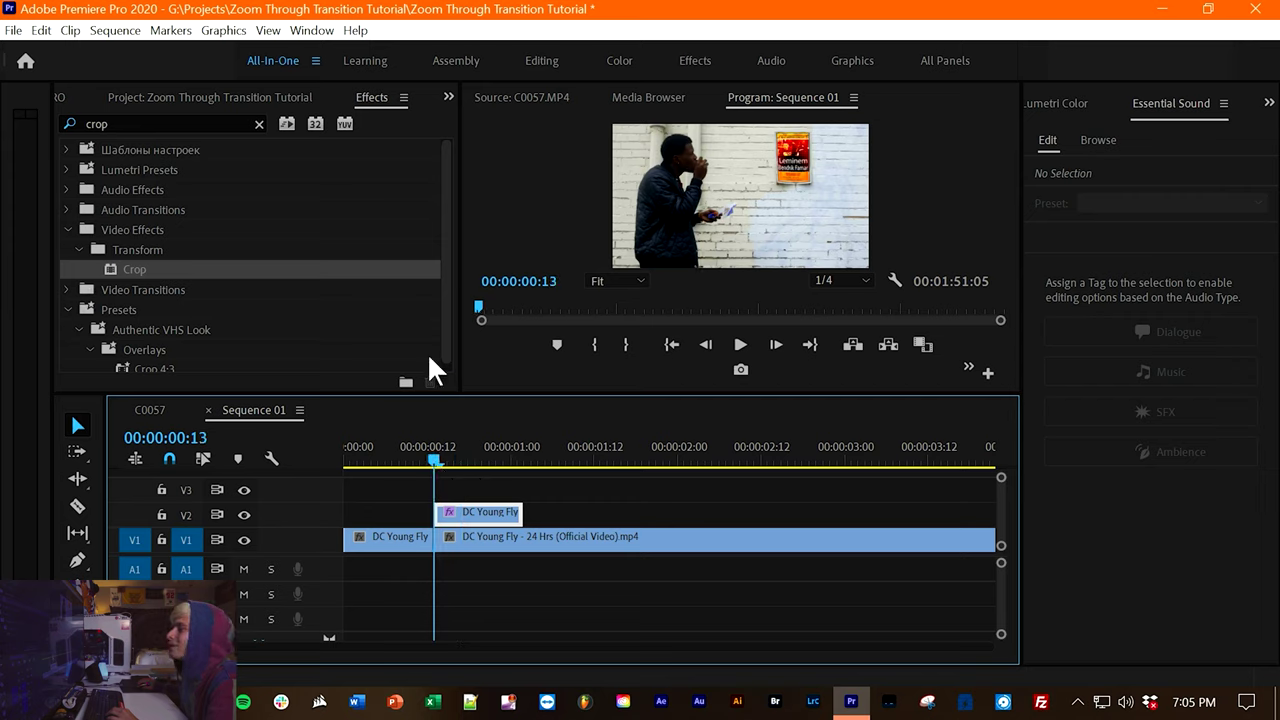
Step: Add a rectangular mask to the freeze frame's Crop effect and move it over the poster on the wall
left_click(448, 96)
left_click(1055, 100)
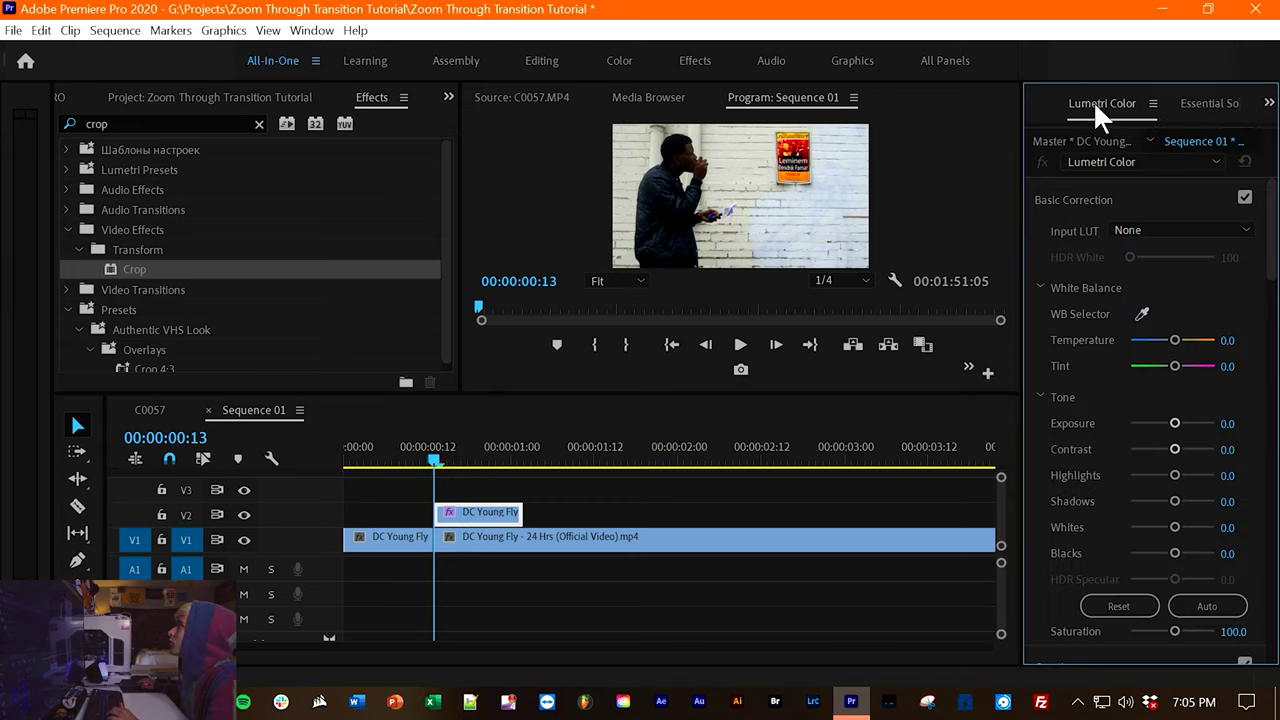
left_click(1262, 103)
left_click(1205, 130)
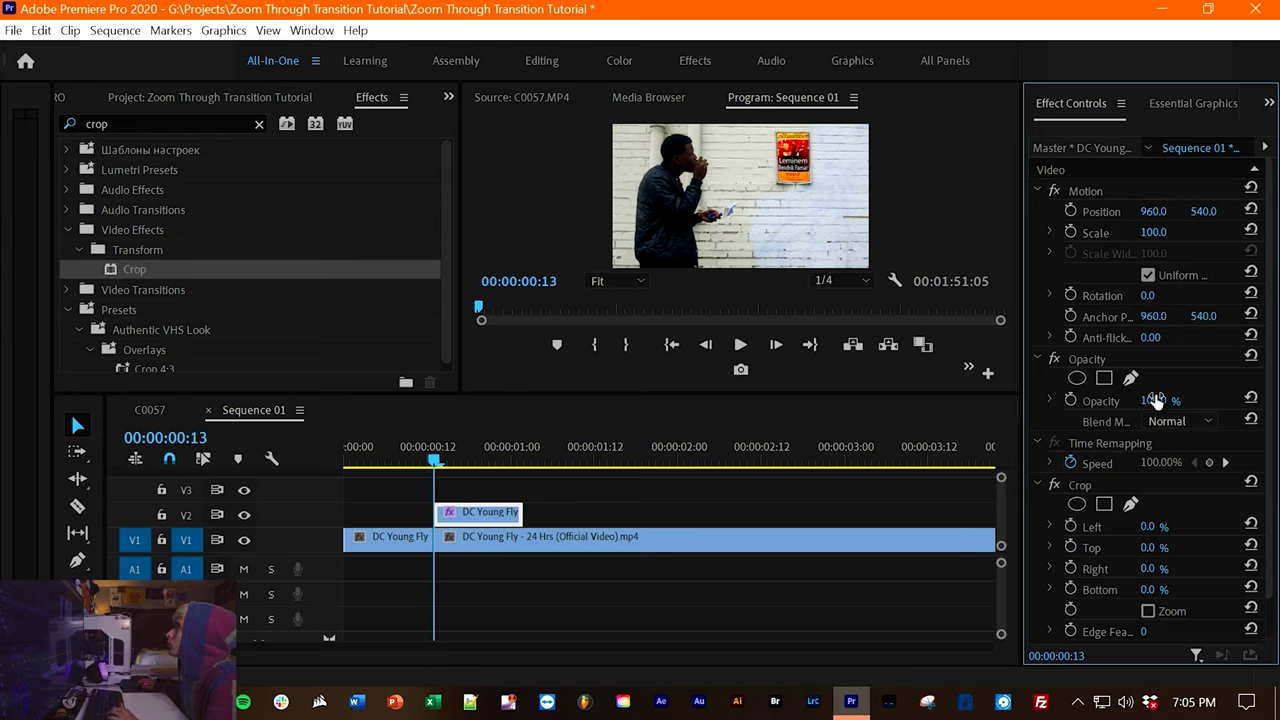
scroll(1114, 431, "down", 1)
left_click(1104, 462)
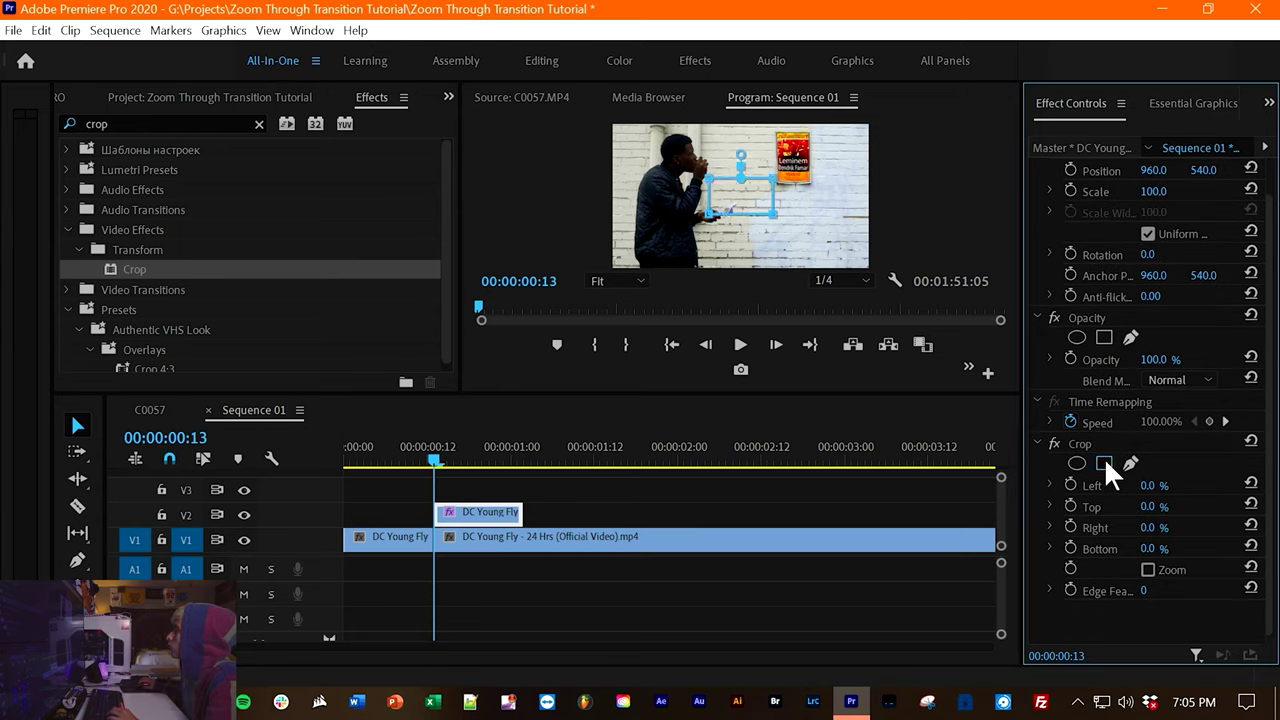
left_click_drag(747, 198, 816, 150)
Step: Fit the Crop mask's corner points to the edges of the wall poster
left_click(636, 279)
left_click(617, 376)
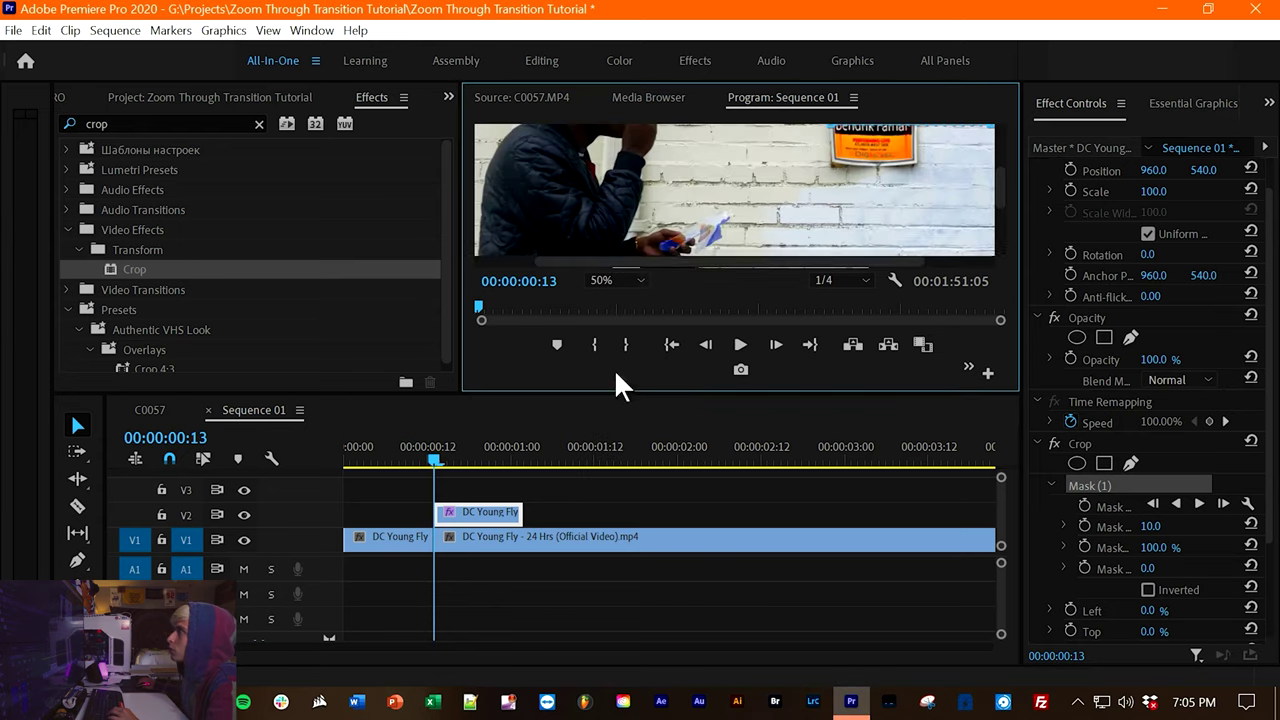
left_click_drag(790, 257, 951, 251)
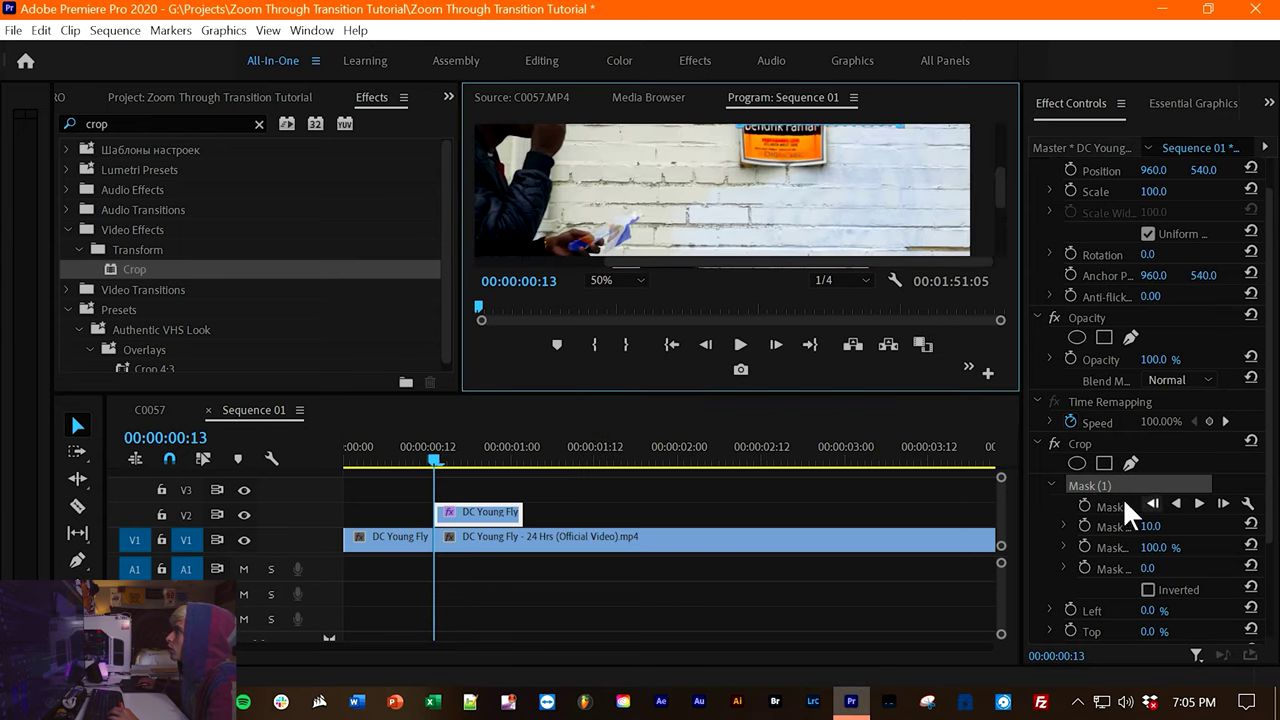
left_click_drag(993, 190, 979, 160)
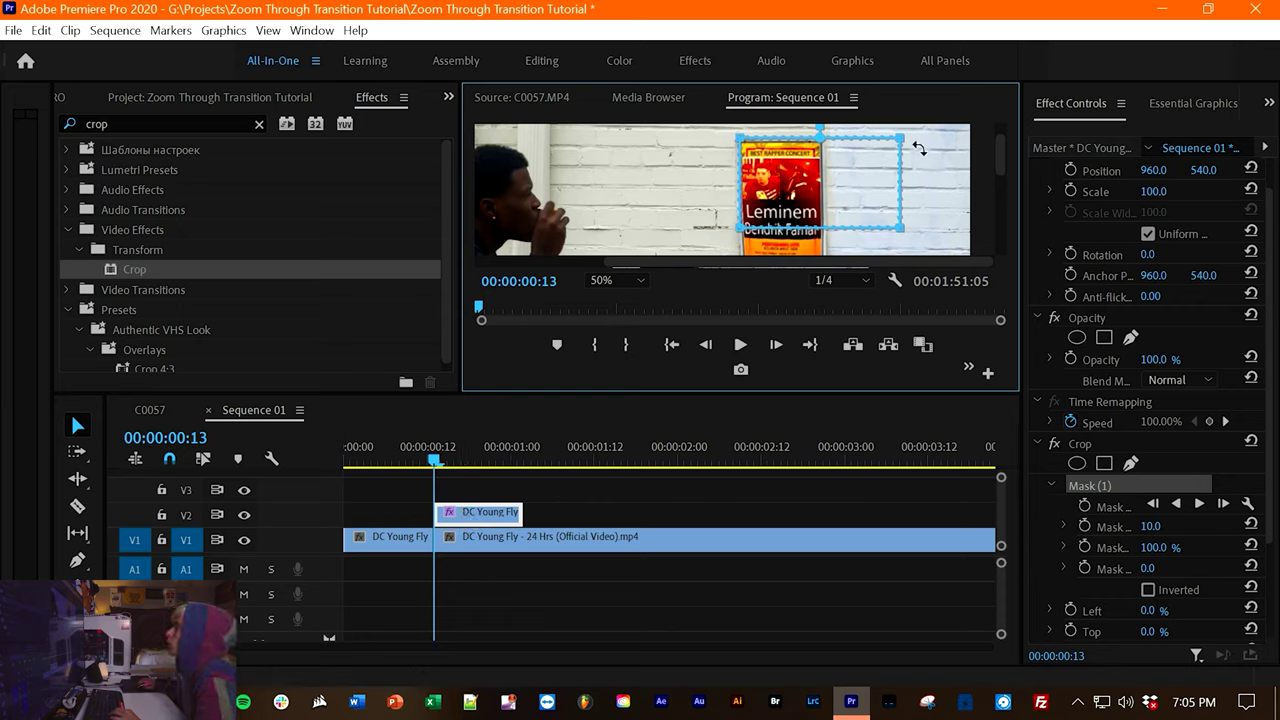
left_click_drag(897, 141, 823, 145)
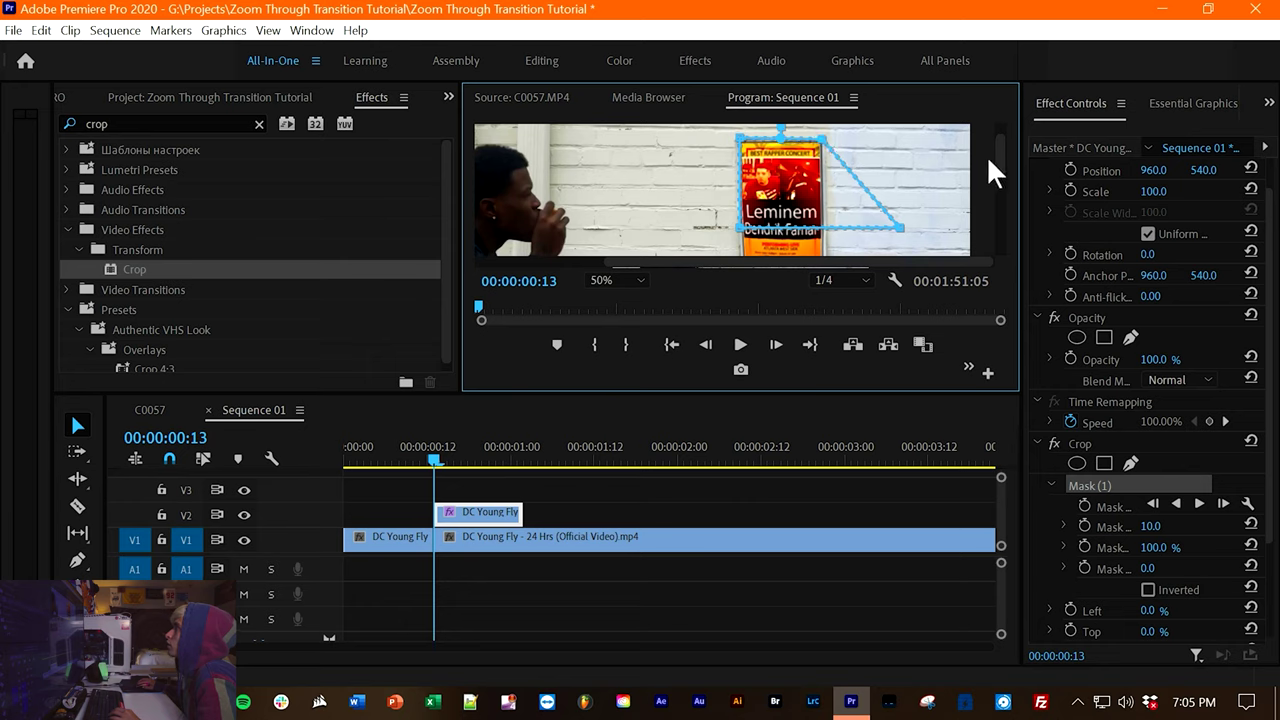
left_click(863, 160)
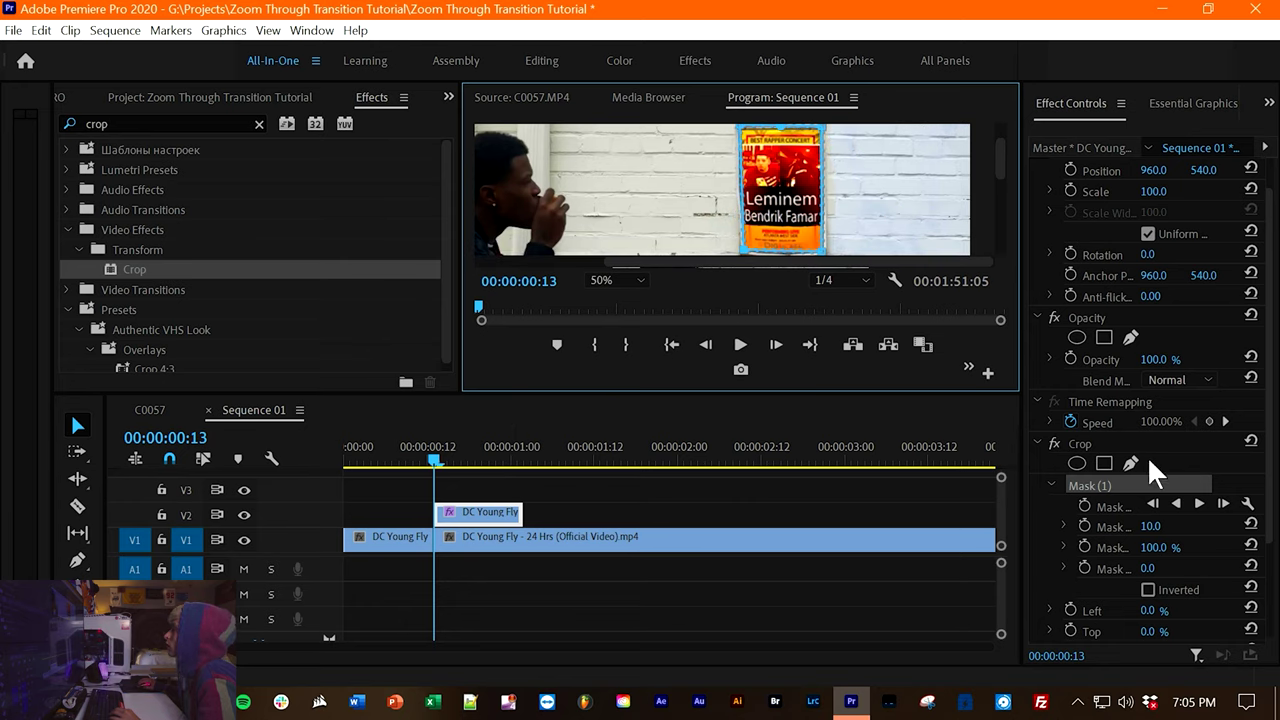
Step: Test a Left crop of 100% on the masked poster, reset it to 0%, and cut the poster out with Top at 100% instead
scroll(1160, 456, "down", 1)
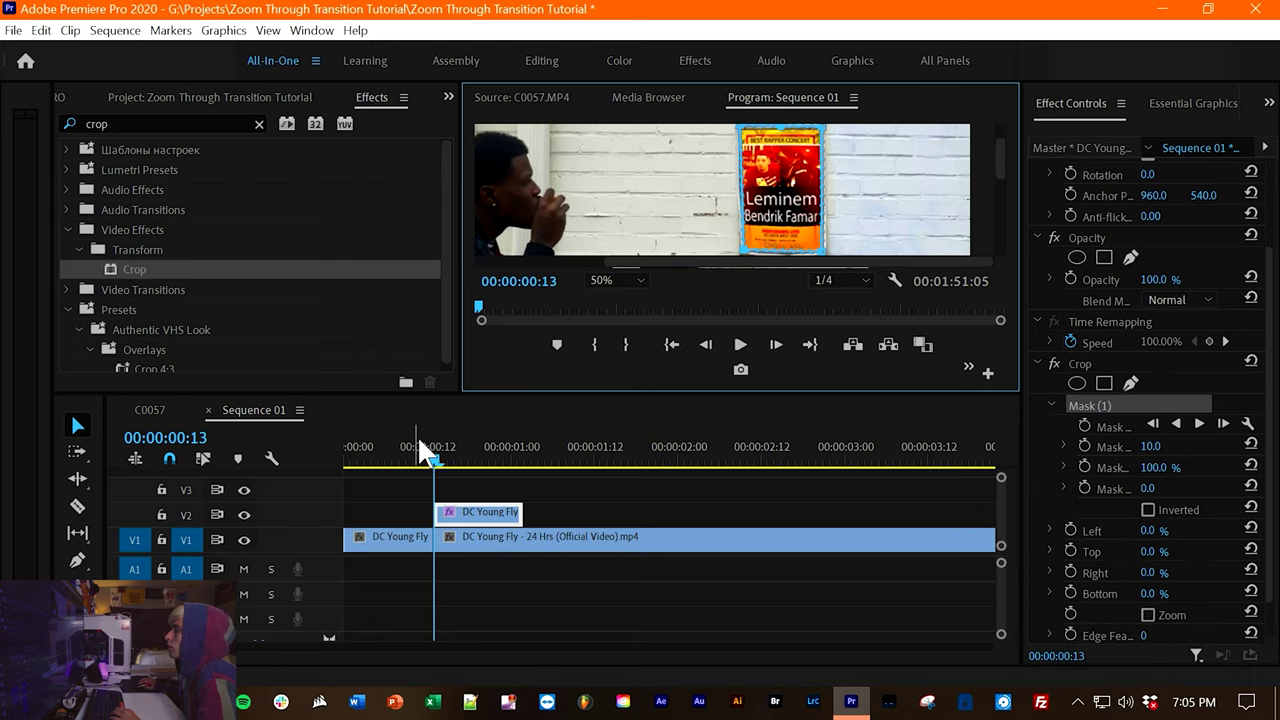
mouse_move(422, 456)
left_mouse_down()
mouse_move(482, 454)
mouse_move(434, 455)
left_mouse_up()
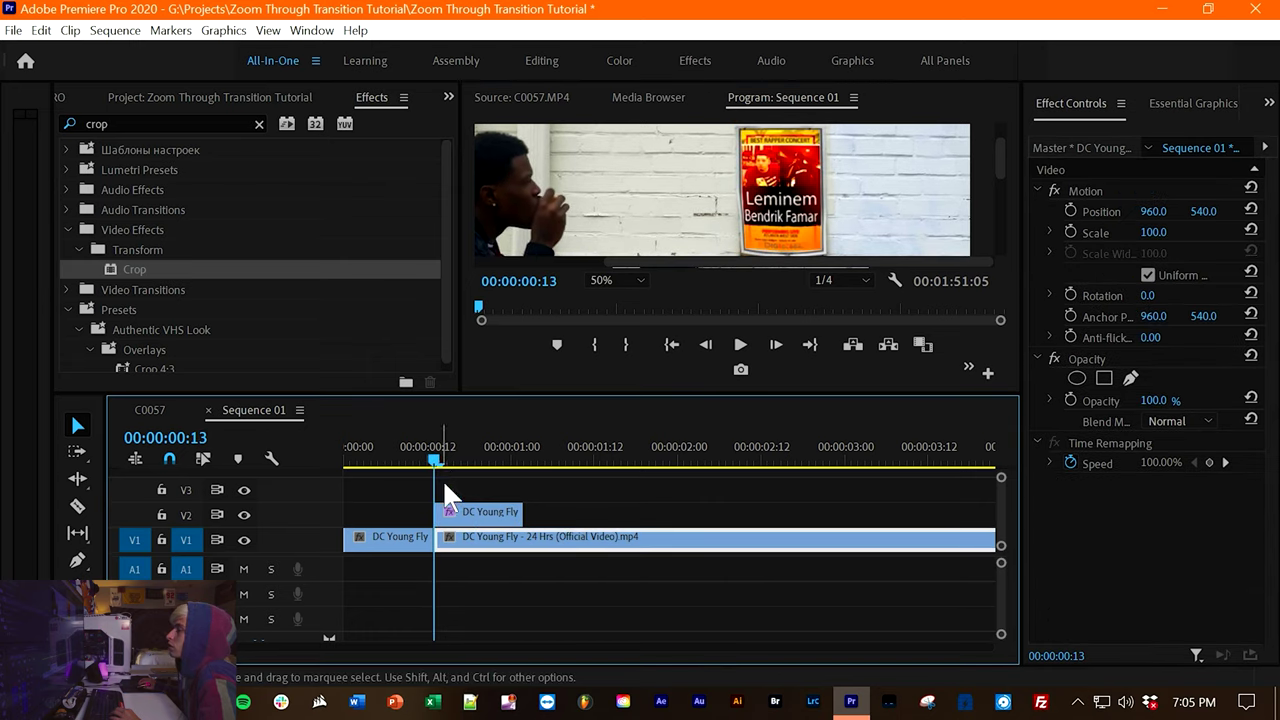
left_click(470, 512)
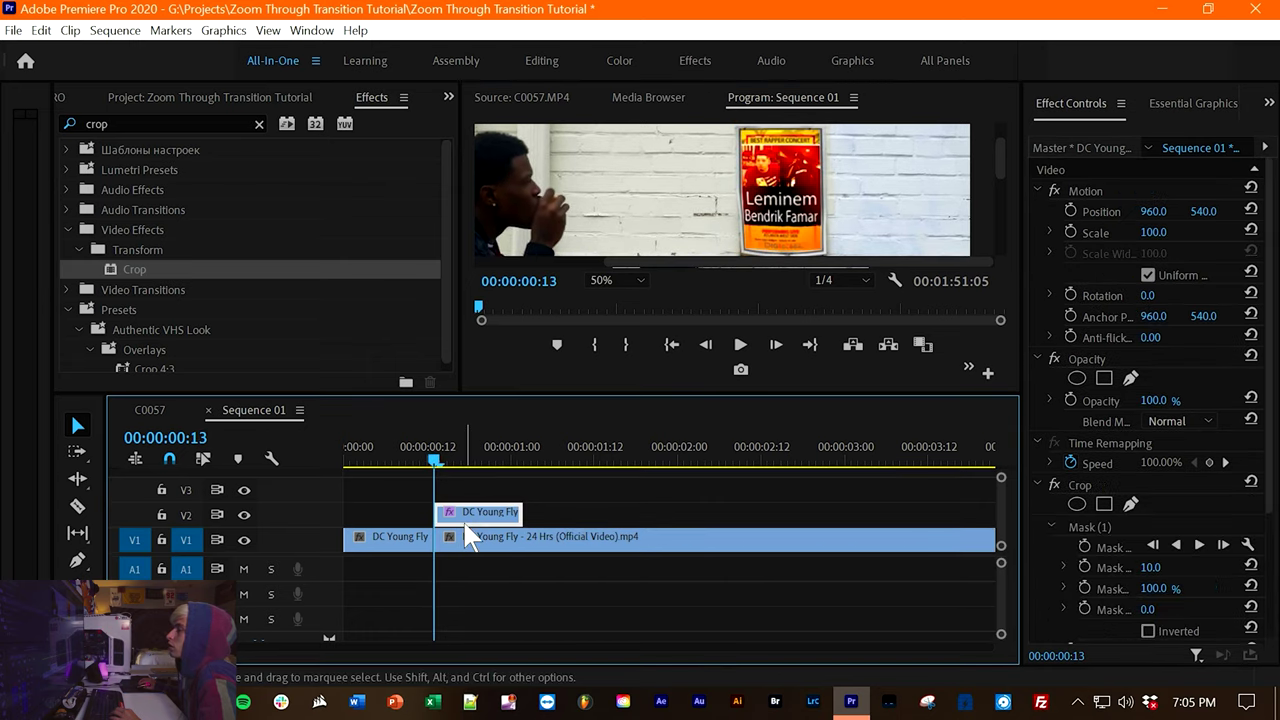
left_click(1125, 527)
scroll(1181, 485, "down", 2)
scroll(1205, 525, "down", 2)
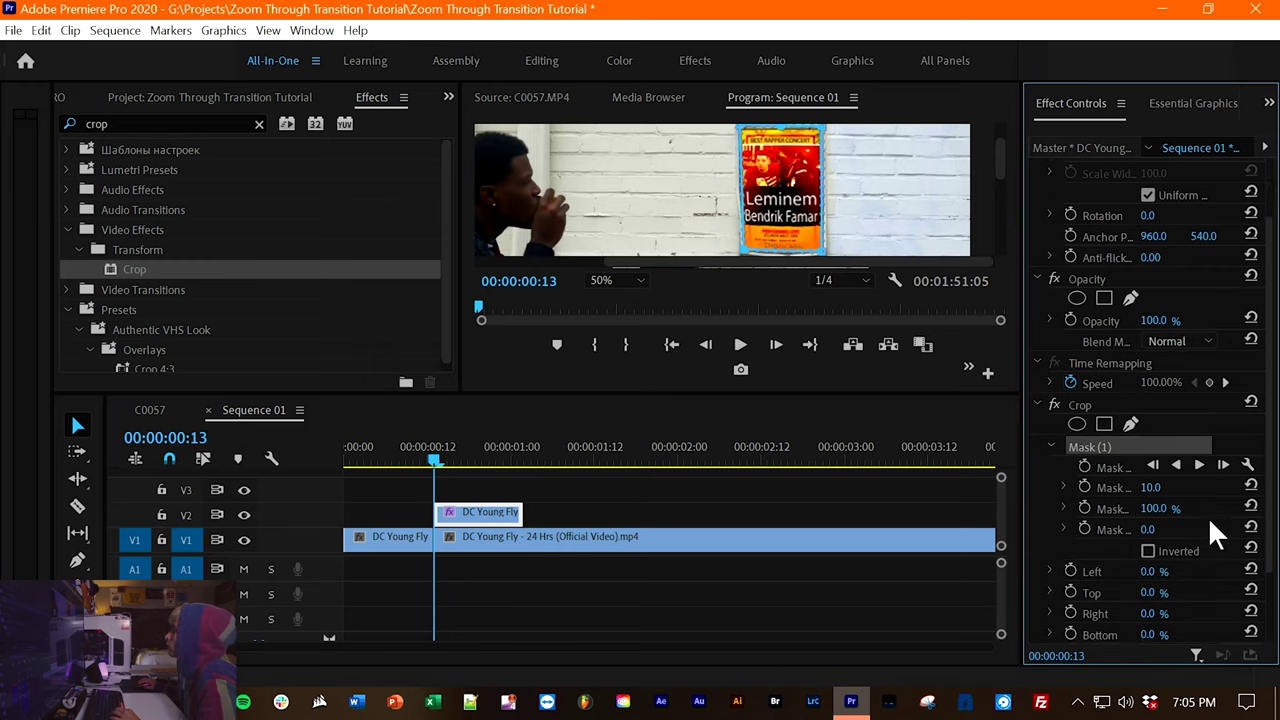
left_click_drag(1150, 551, 1250, 551)
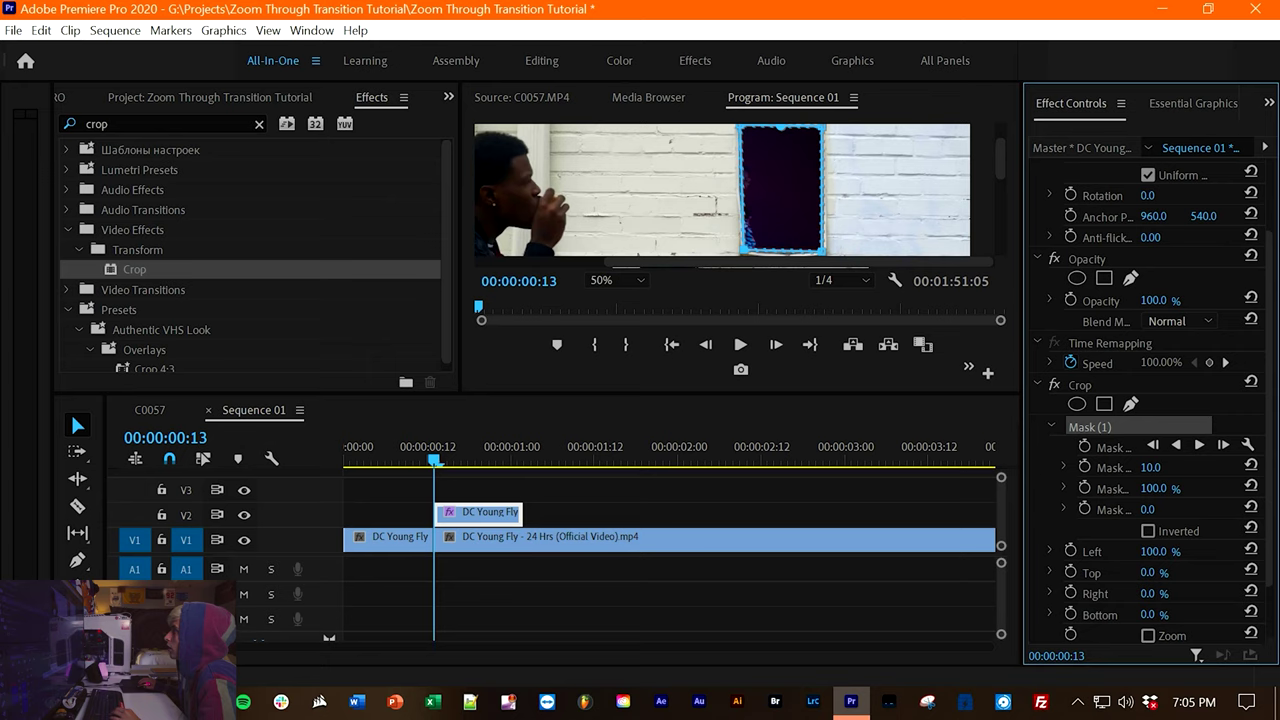
left_click_drag(1162, 556, 1060, 556)
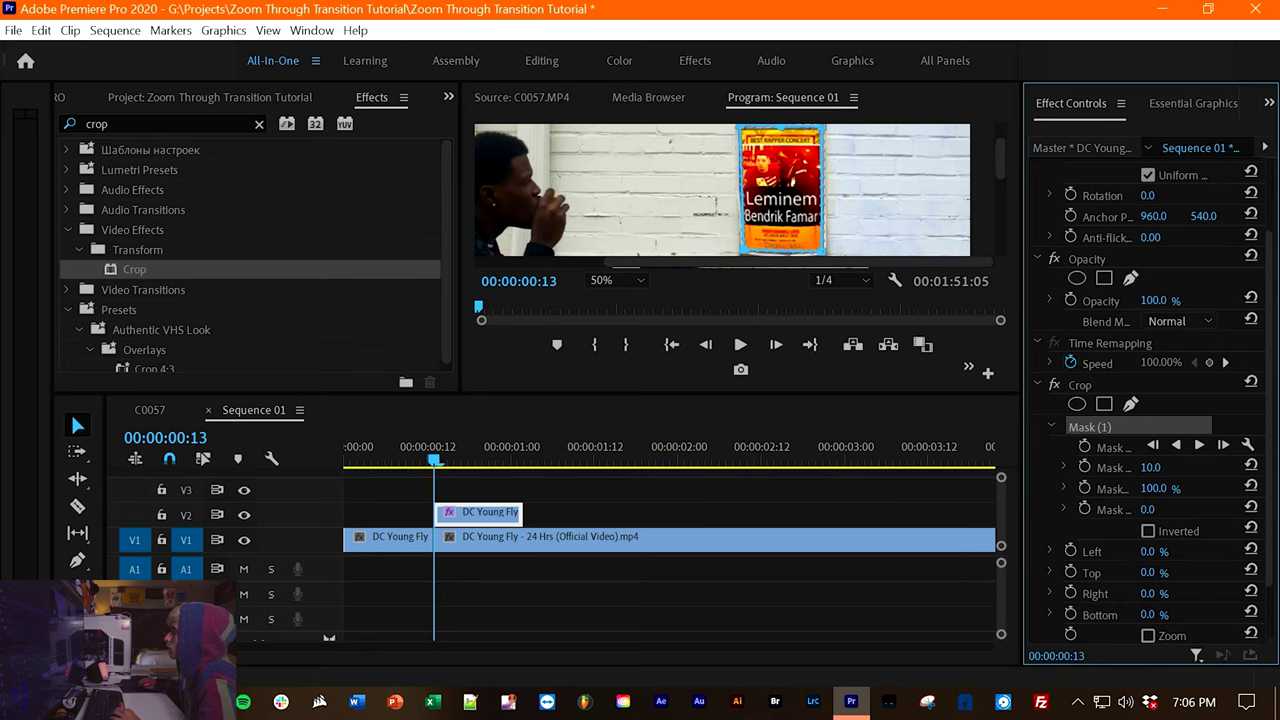
left_click_drag(1150, 572, 1250, 572)
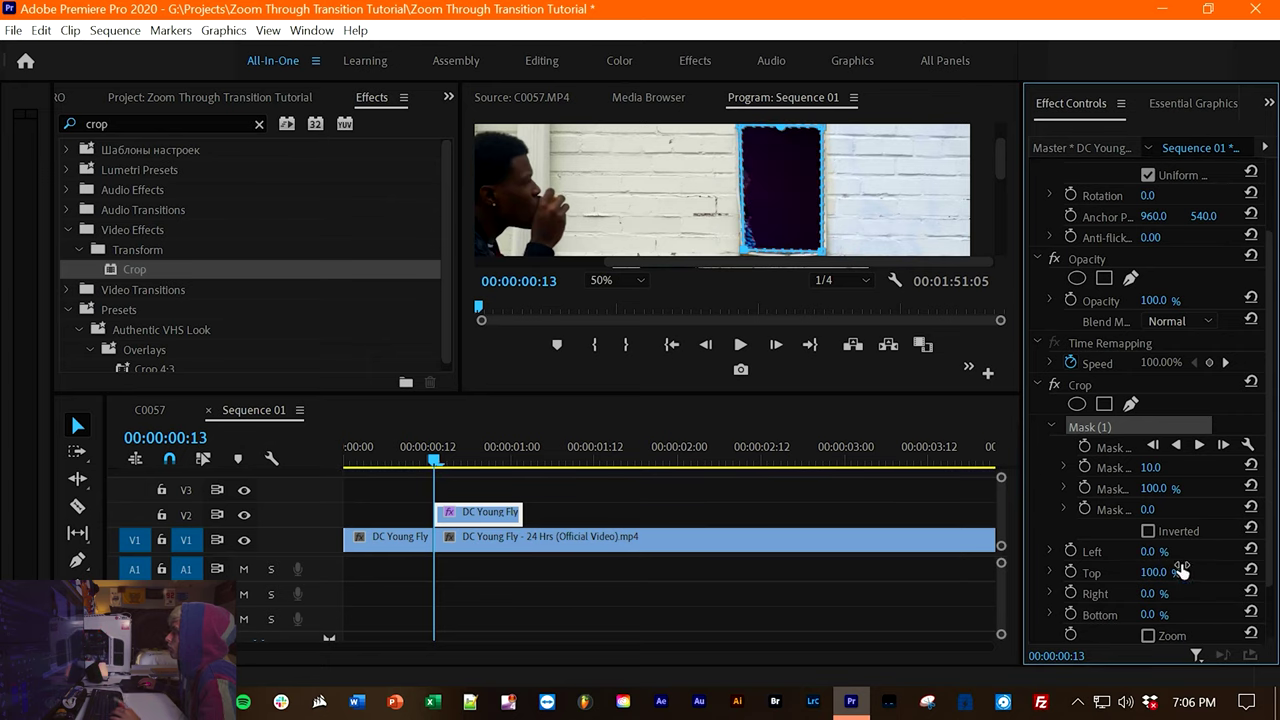
scroll(1193, 565, "down", 1)
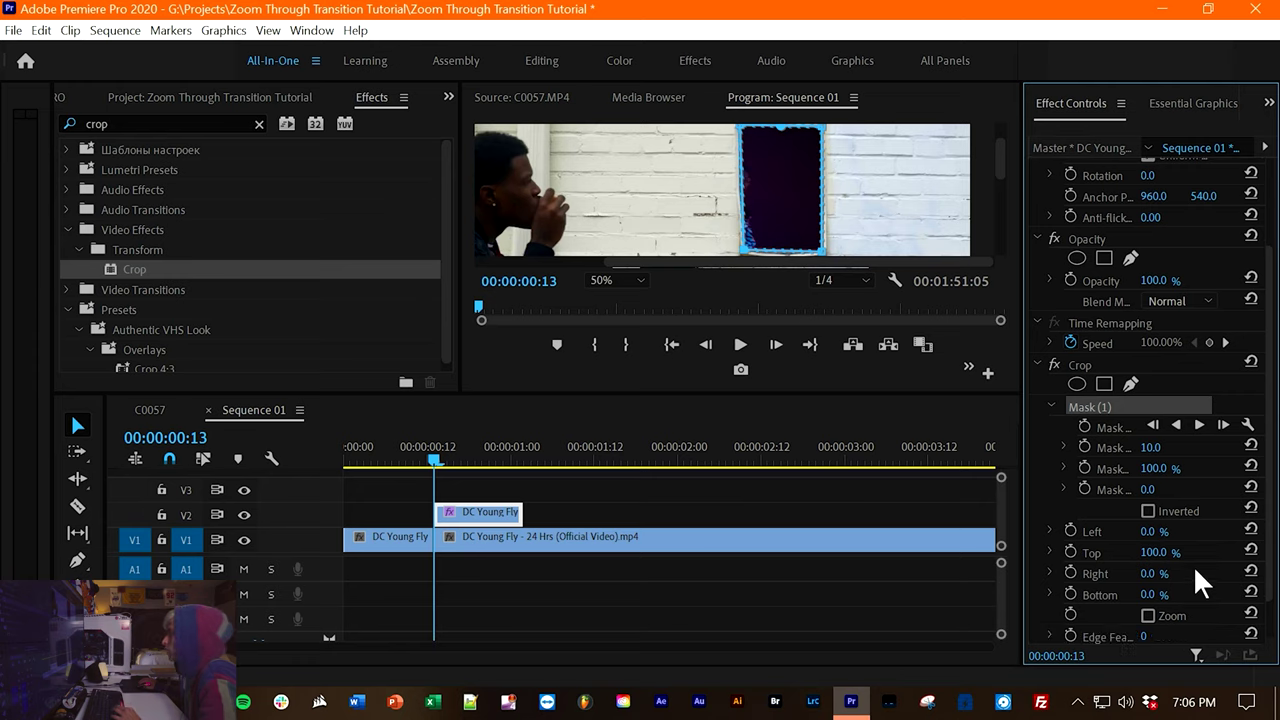
Step: Deselect the freeze-frame clip and set the program preview's zoom level to Fit
left_click(690, 432)
left_click(615, 278)
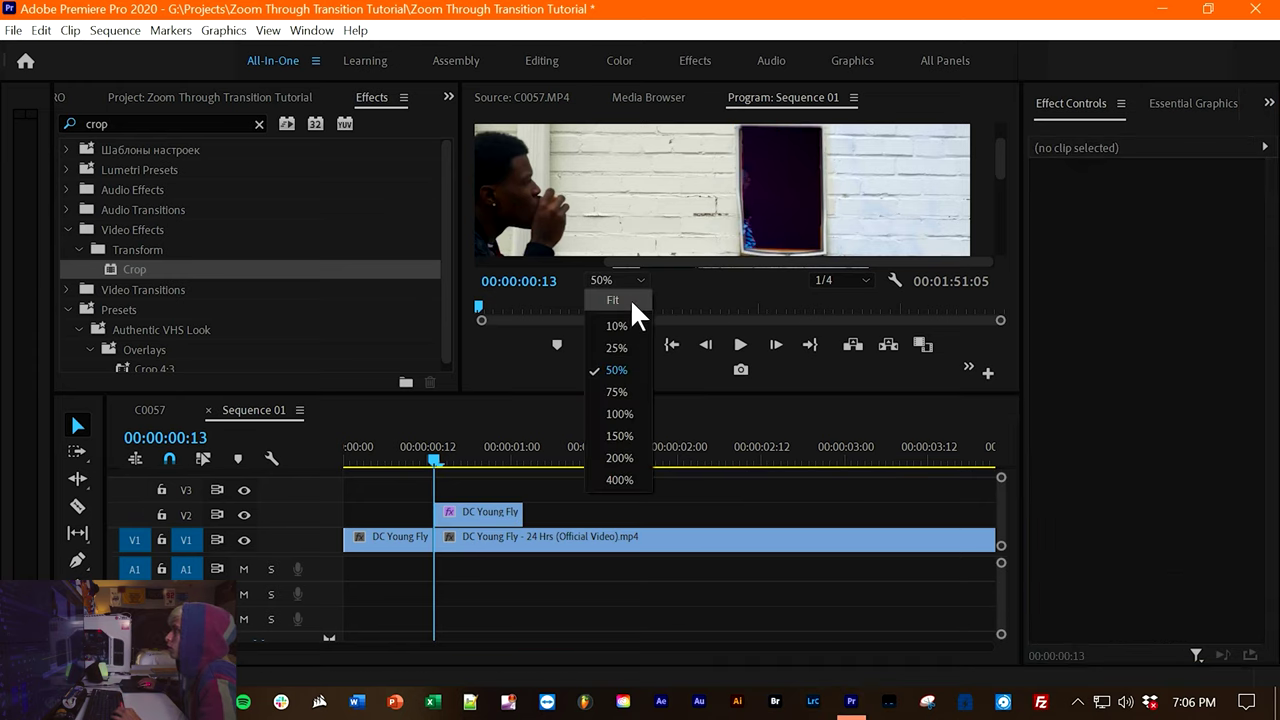
left_click(630, 296)
Step: At 00:00:00:23, set the long V1 clip's Scale to 51 and Position to 1356, 272 so it fits inside the poster opening
left_click_drag(430, 450, 505, 451)
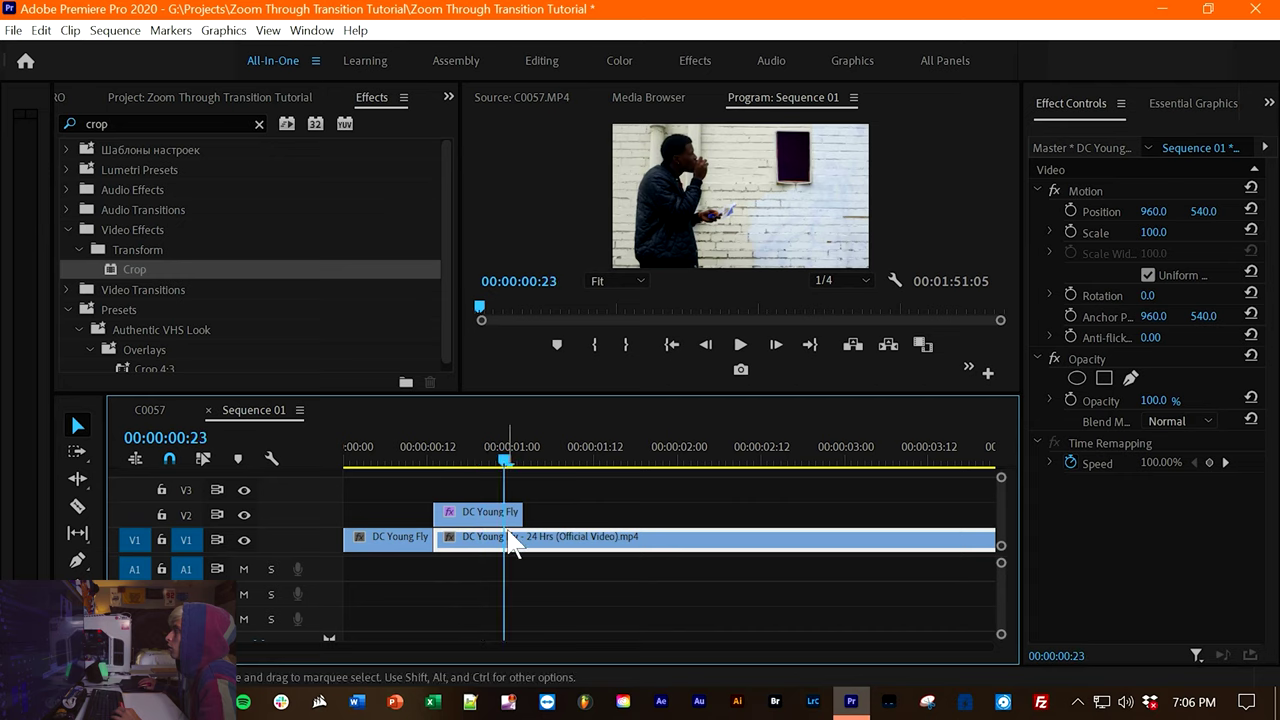
left_click(448, 97)
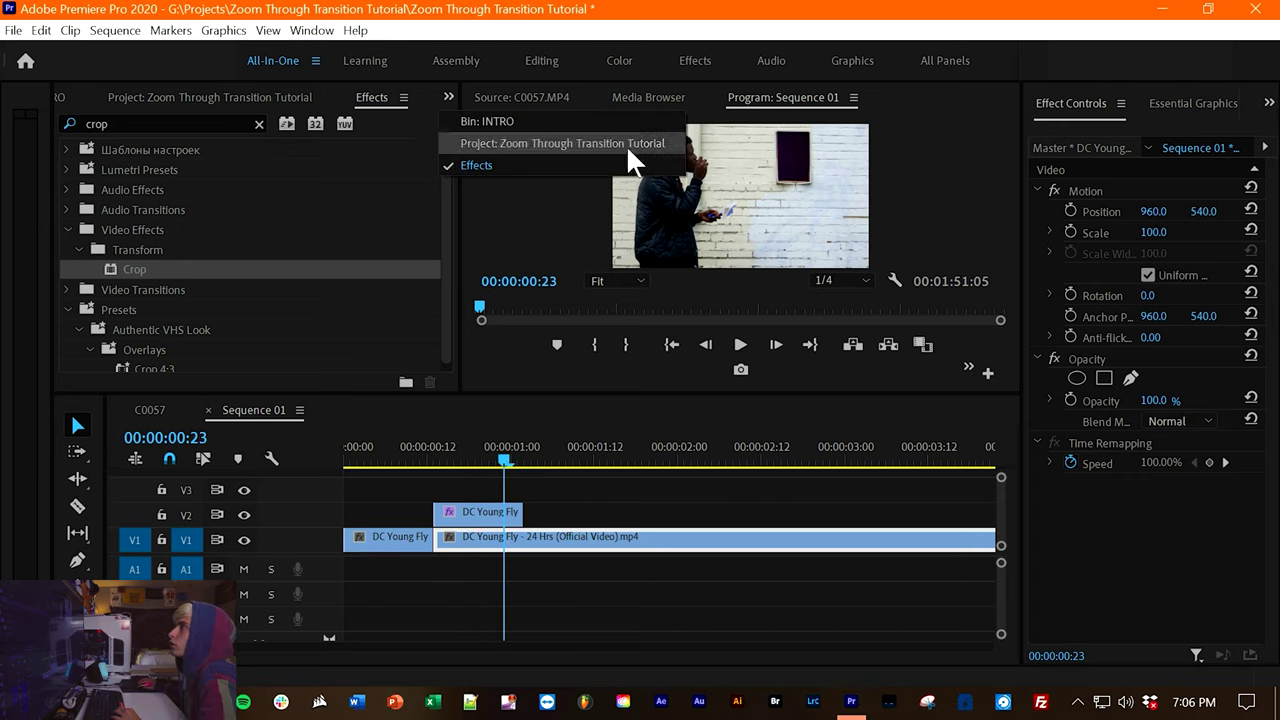
left_click(1152, 233)
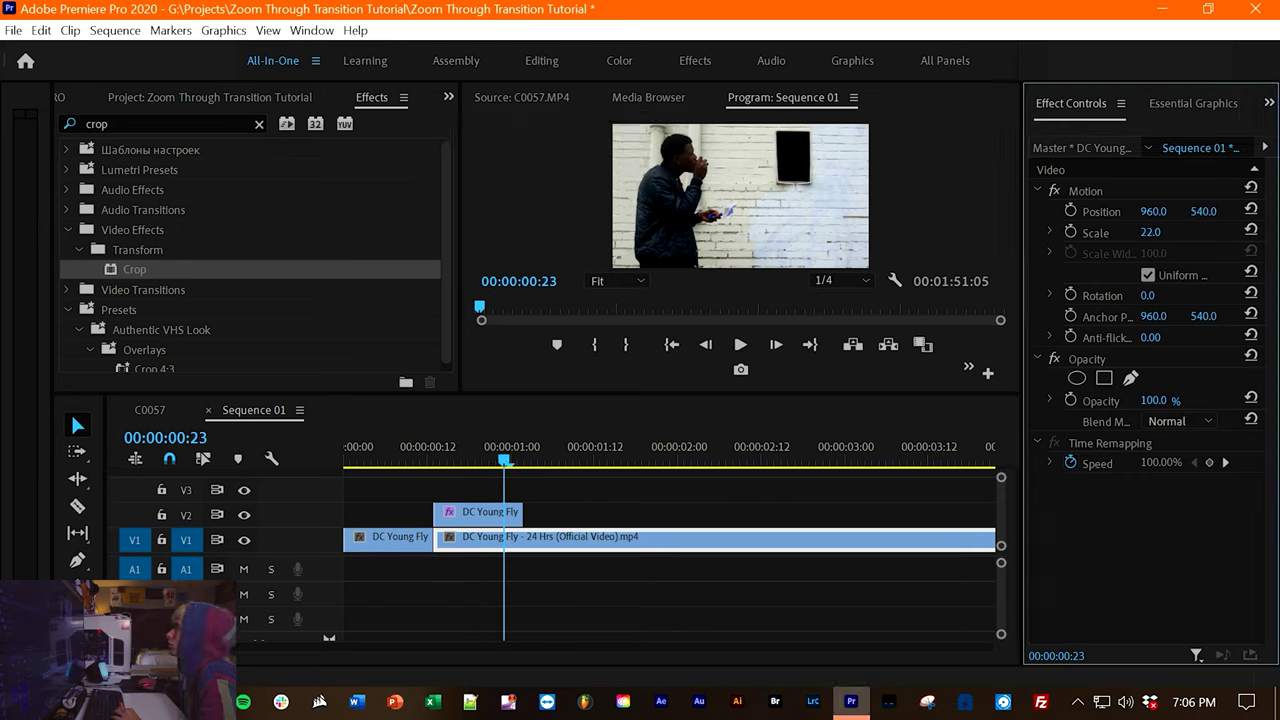
left_click_drag(1153, 211, 1196, 211)
left_click_drag(1201, 211, 1163, 232)
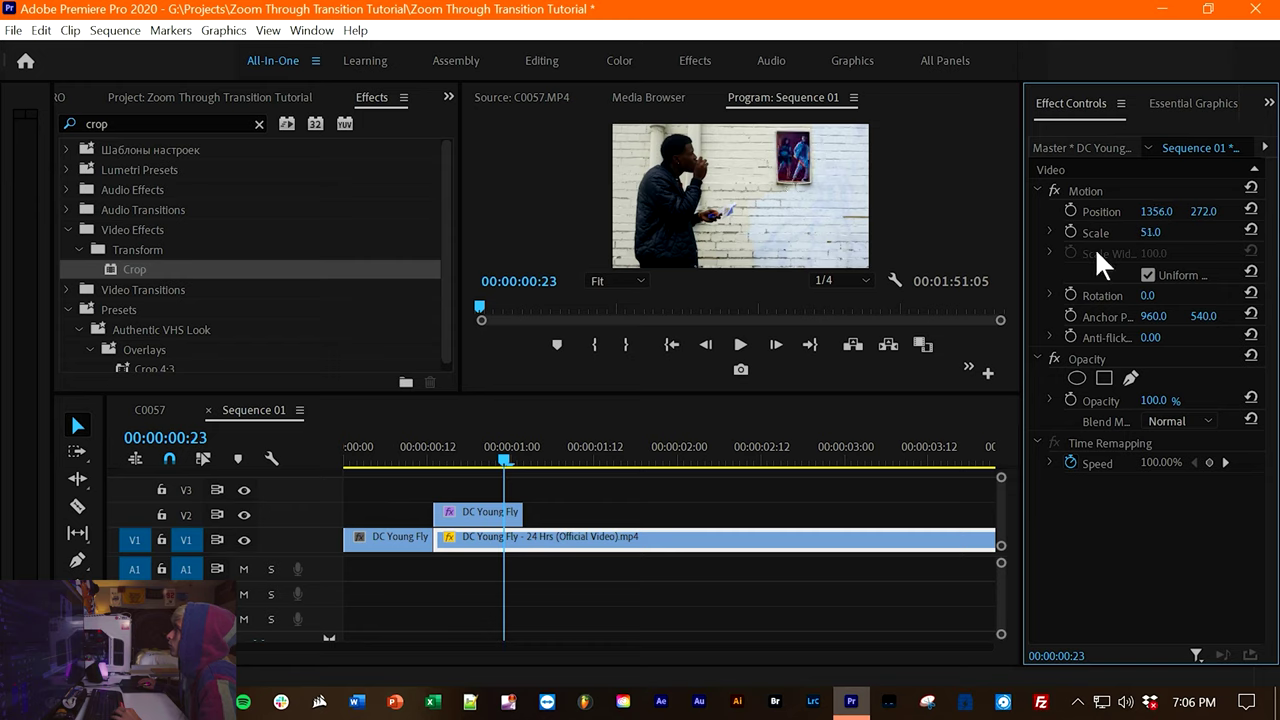
Step: Enable Scale and Position keyframing on the V1 clip and widen the effect settings to show the keyframe timeline
left_click(1070, 229)
left_click(1070, 211)
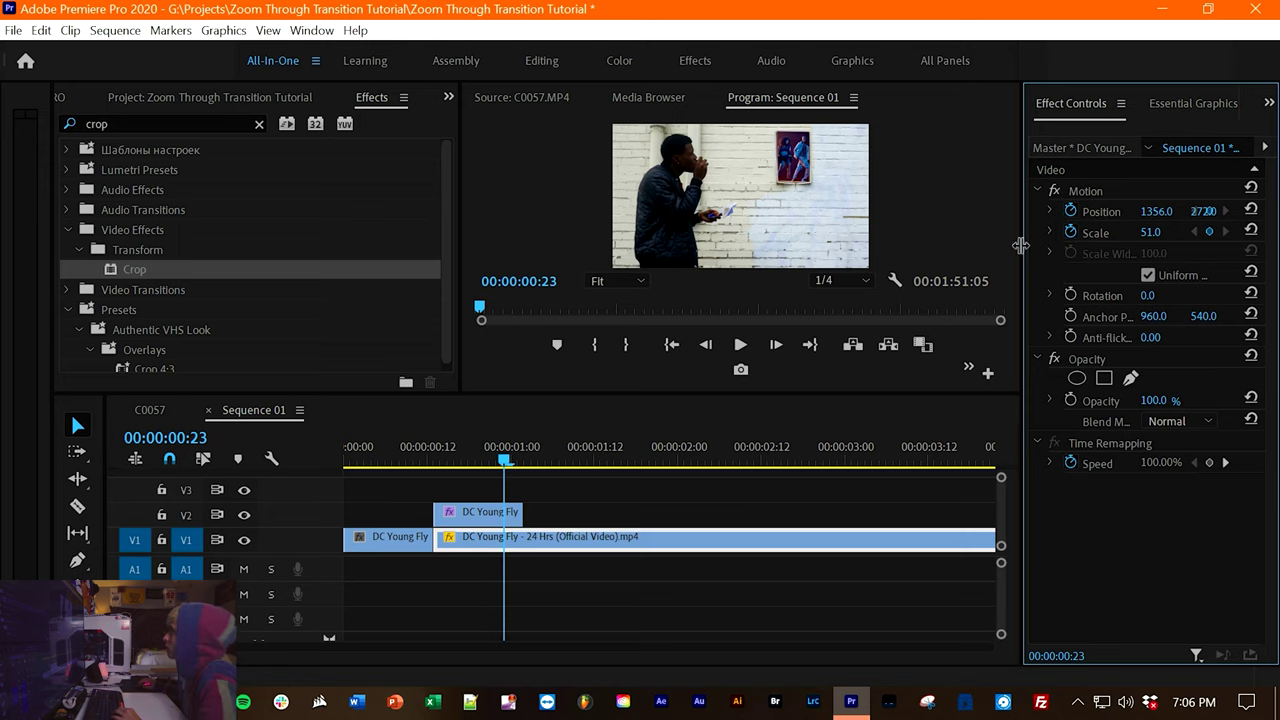
left_click_drag(1020, 245, 923, 245)
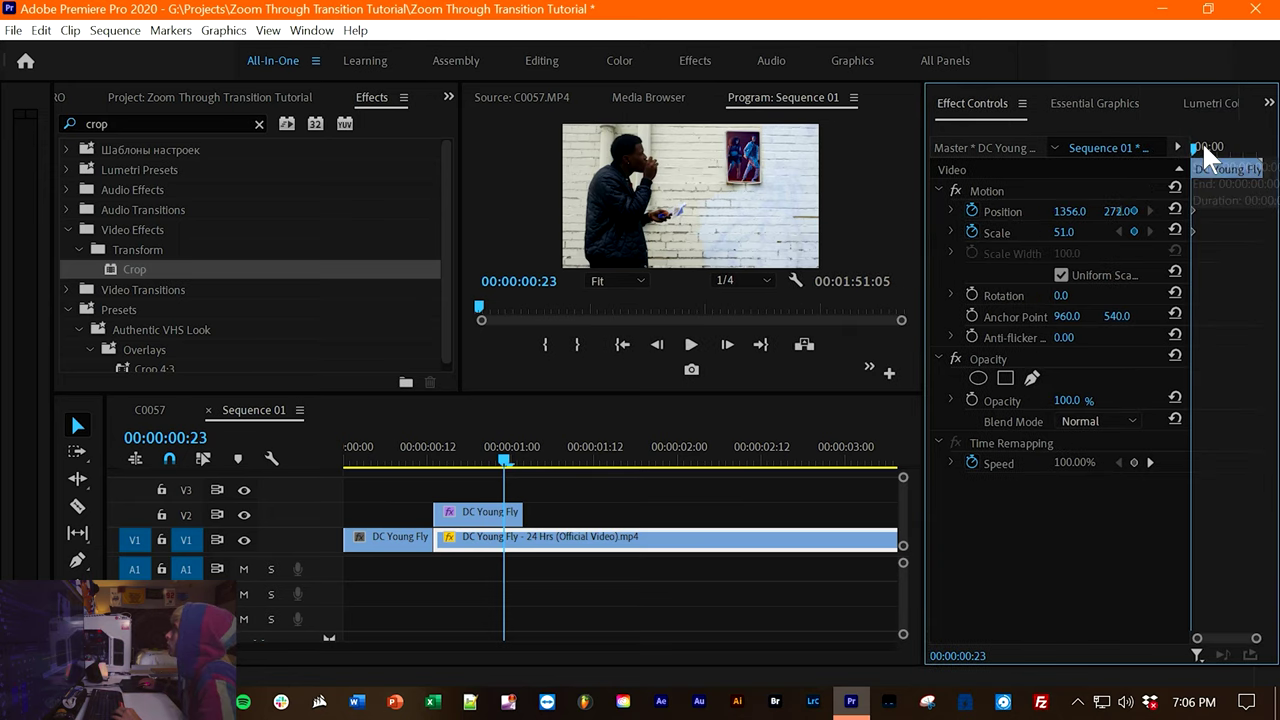
Step: Start Scale and Position keyframes on the V2 freeze frame at 00:00:00:13 and add a second pair at 00:00:00:20
left_click_drag(1199, 140, 1144, 142)
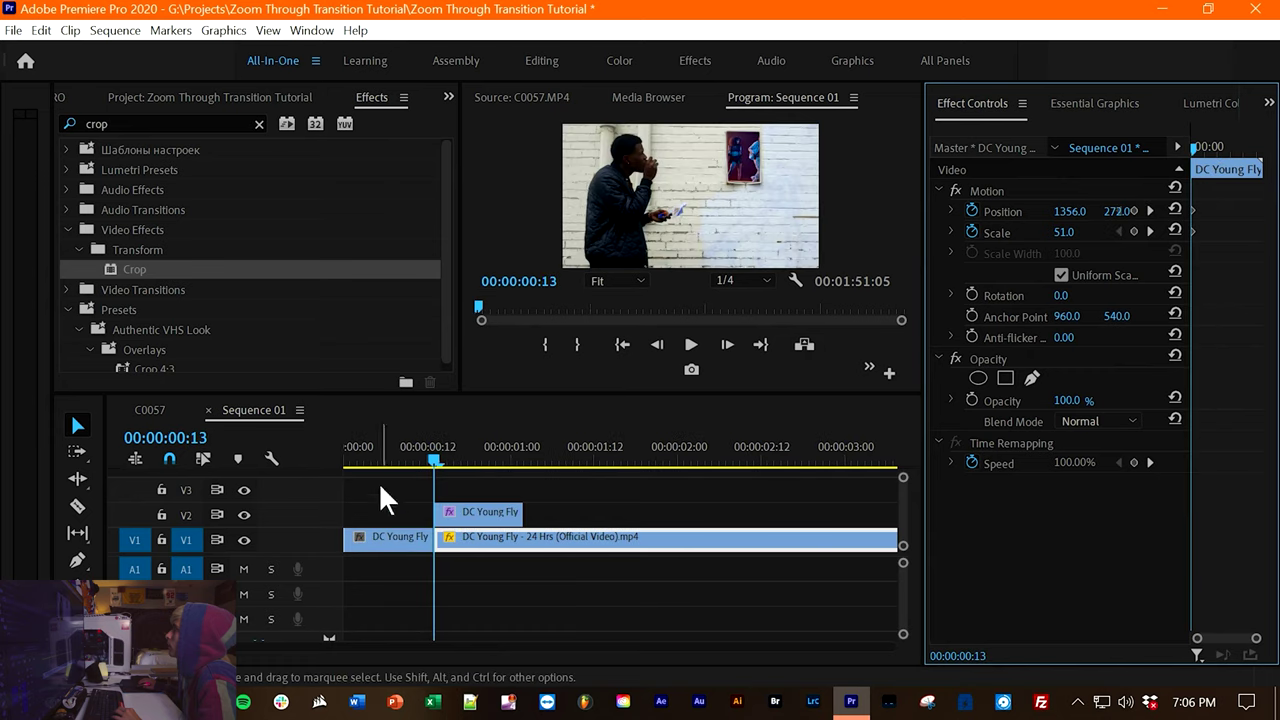
left_click(478, 512)
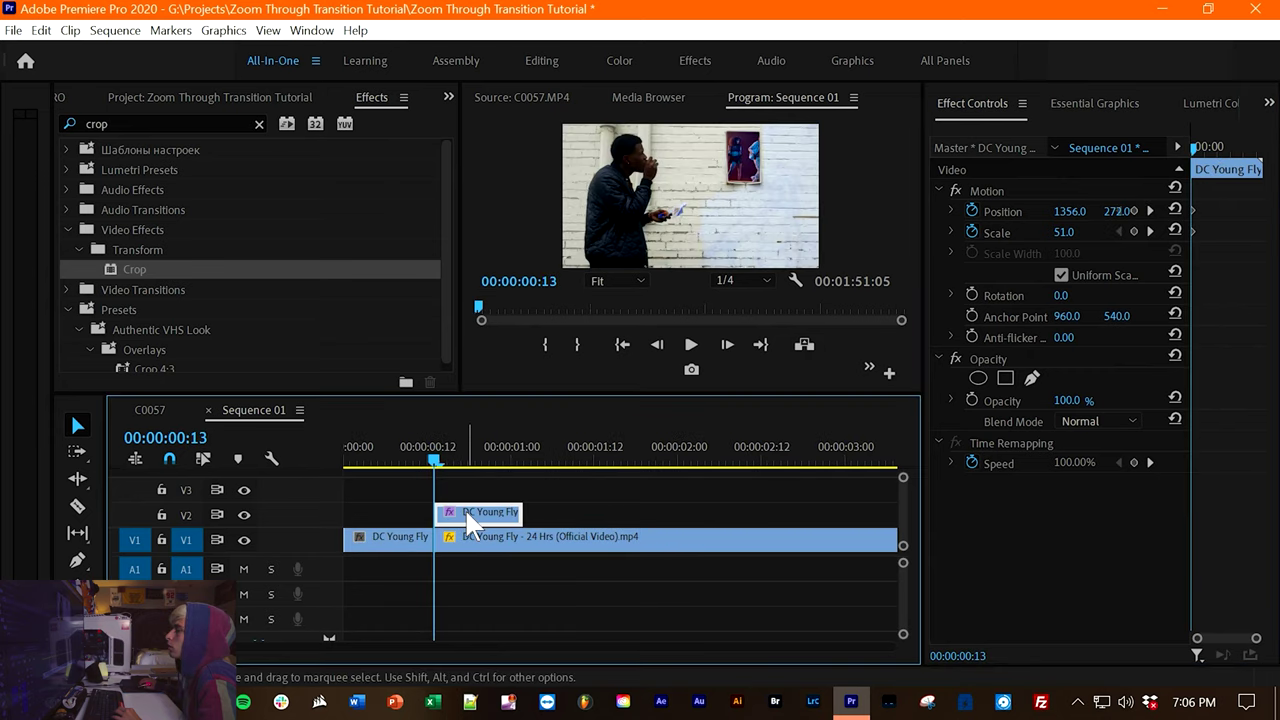
left_click(972, 232)
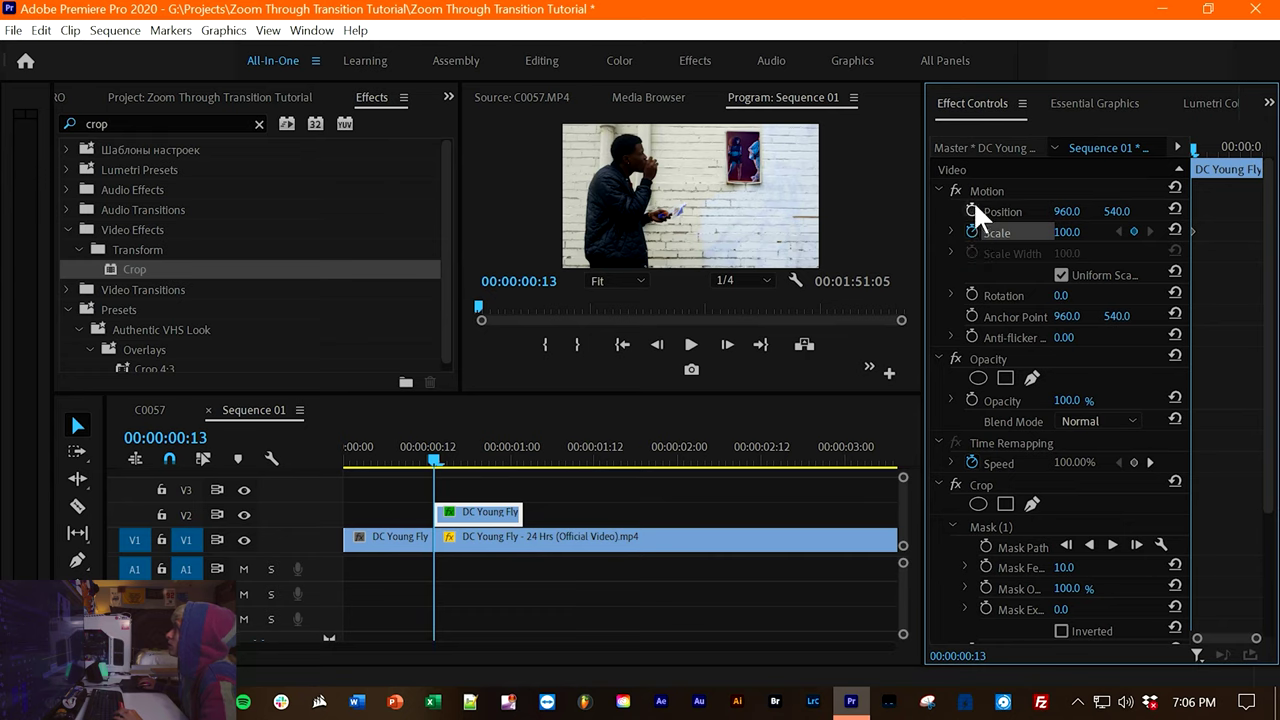
left_click_drag(1206, 145, 1228, 147)
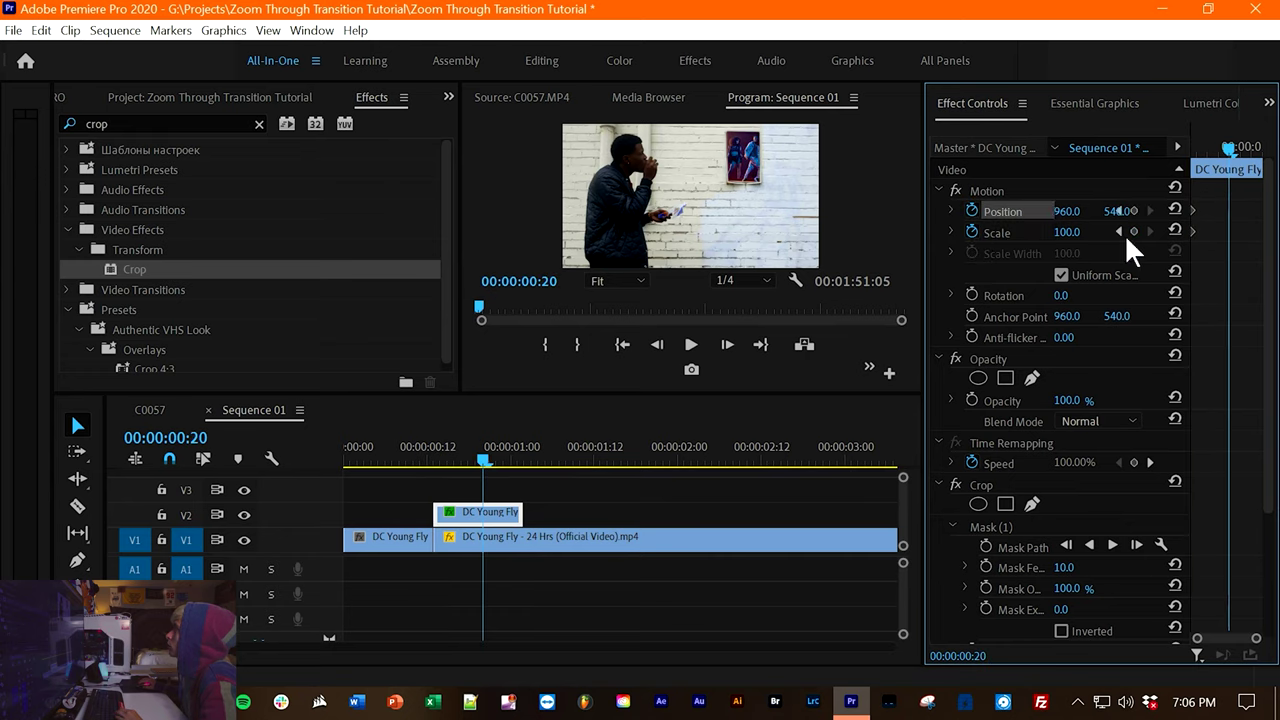
left_click(1134, 231)
left_click_drag(1188, 193, 1228, 205)
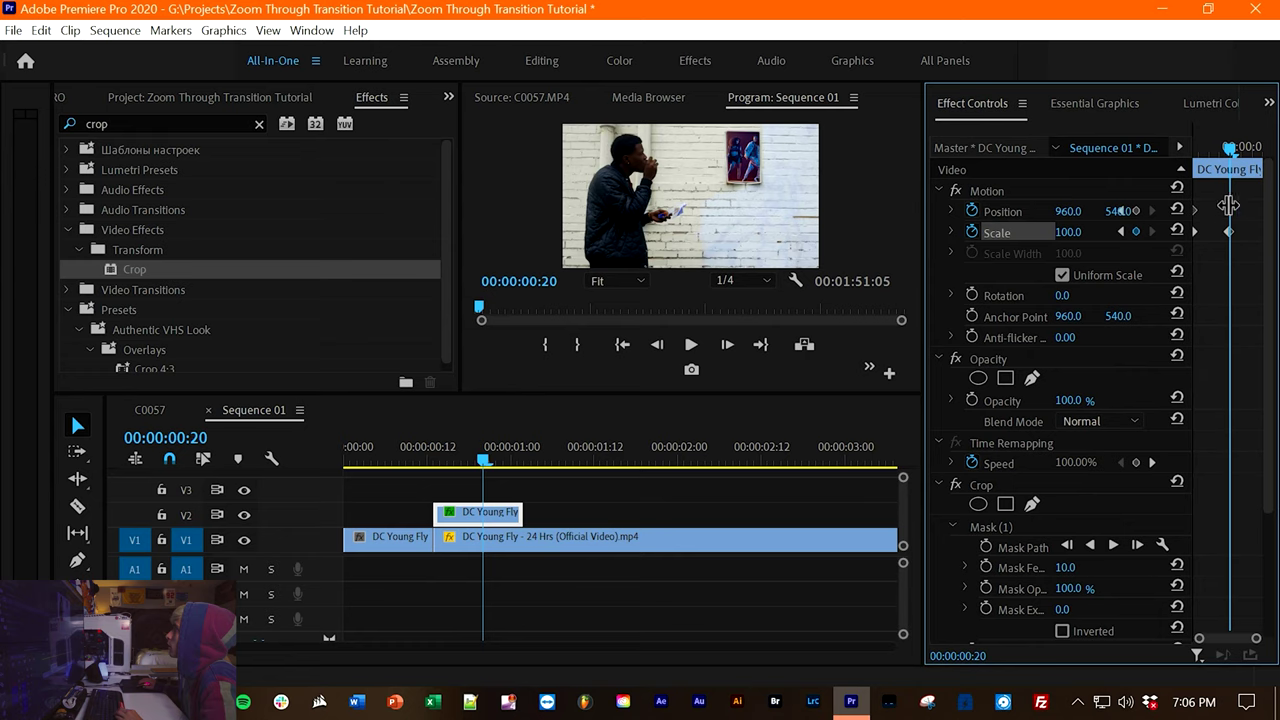
Step: At 00:00:00:20, enlarge the freeze frame's Scale to 1534 and shift its Position, with -4419 horizontally, until the poster opening fills the frame
left_click_drag(1060, 212, 1258, 232)
left_click(1178, 206)
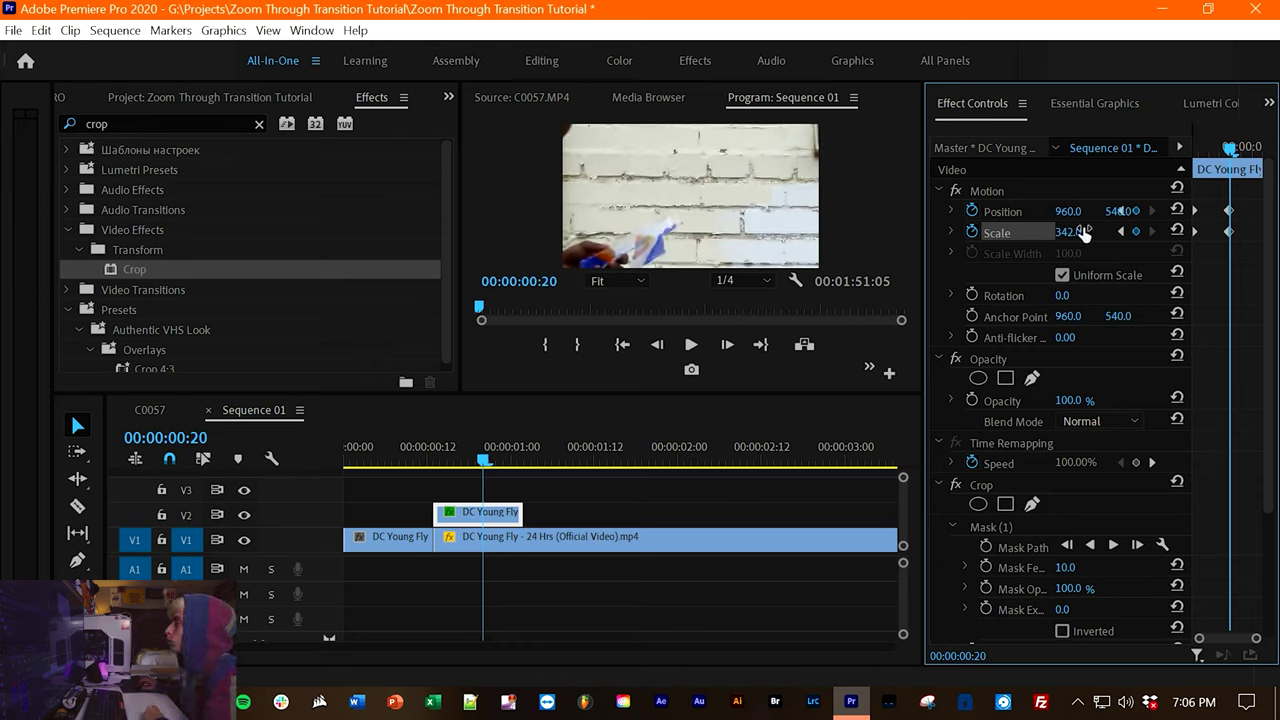
left_click_drag(1068, 211, 465, 211)
left_click_drag(680, 211, 656, 211)
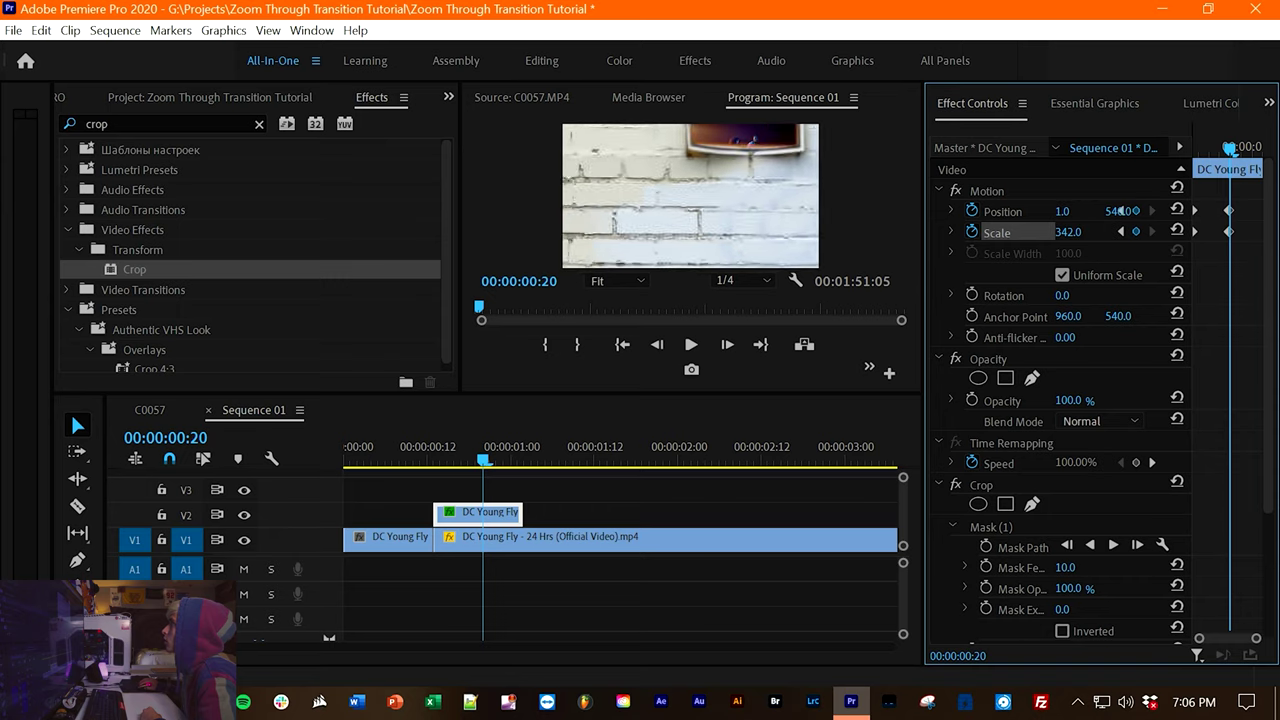
left_click_drag(1122, 211, 621, 213)
left_click_drag(1070, 233, 88, 213)
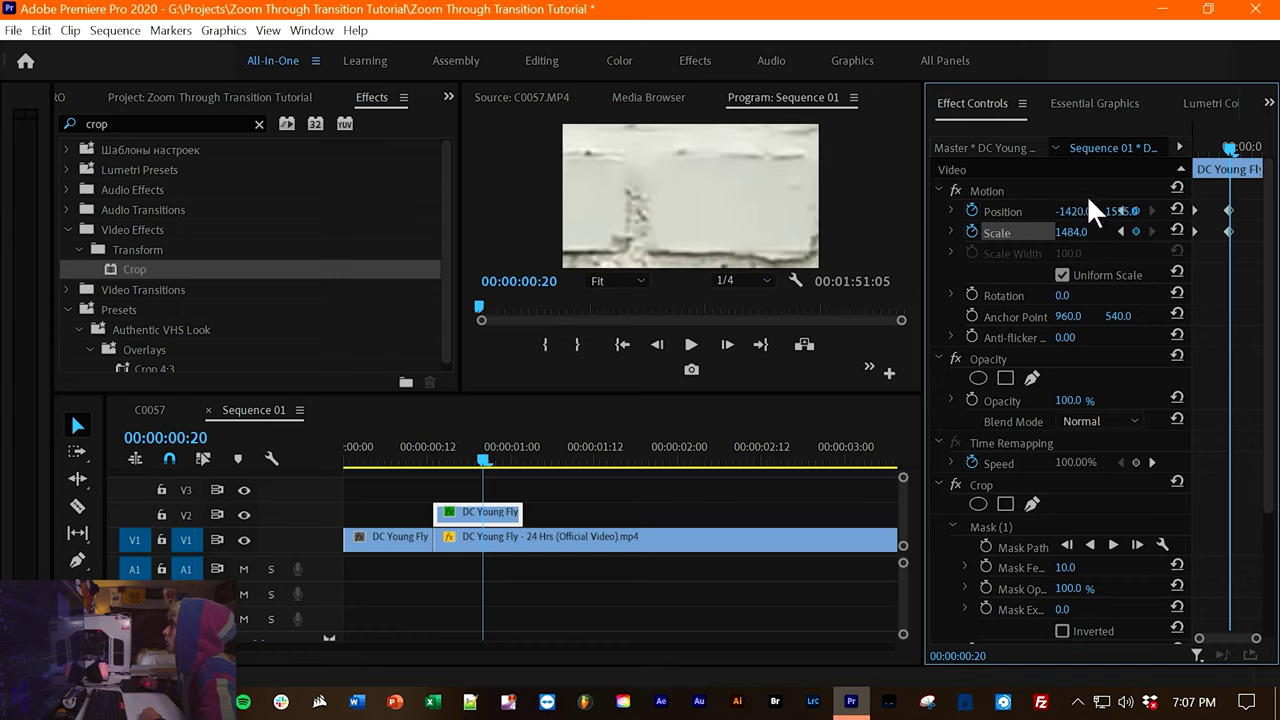
left_click_drag(1075, 211, 1010, 211)
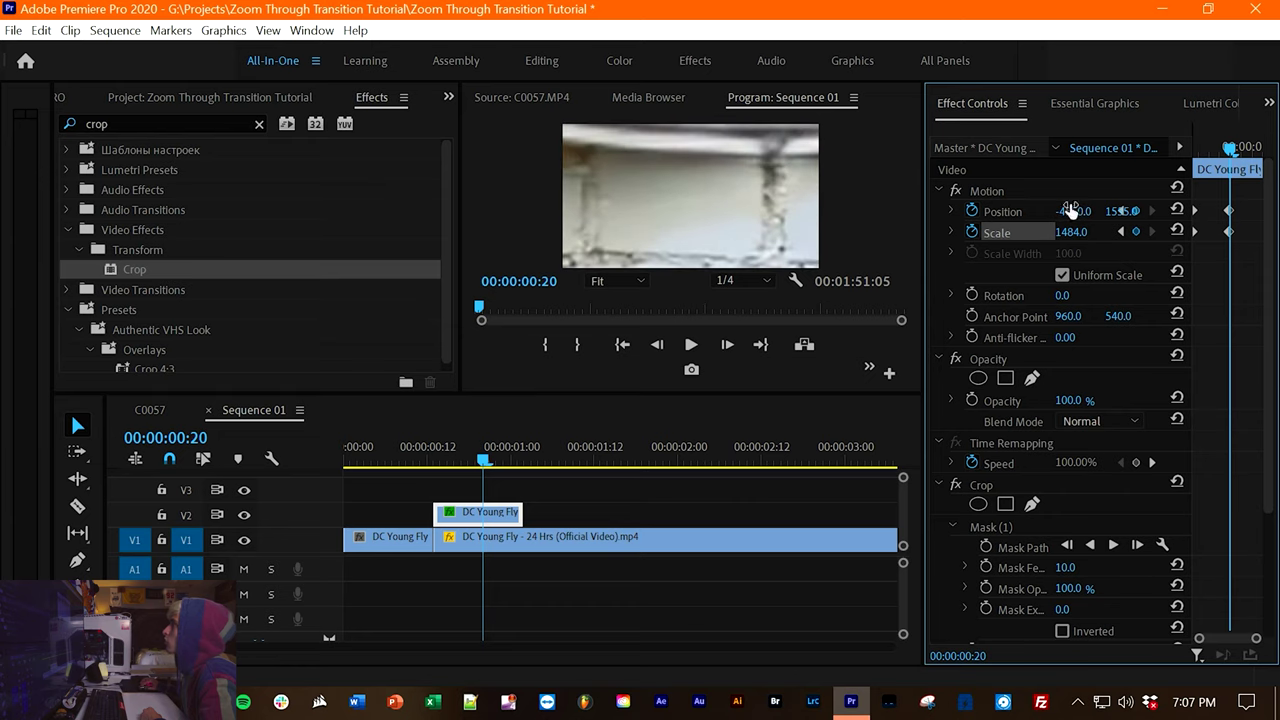
left_click_drag(1120, 211, 1124, 211)
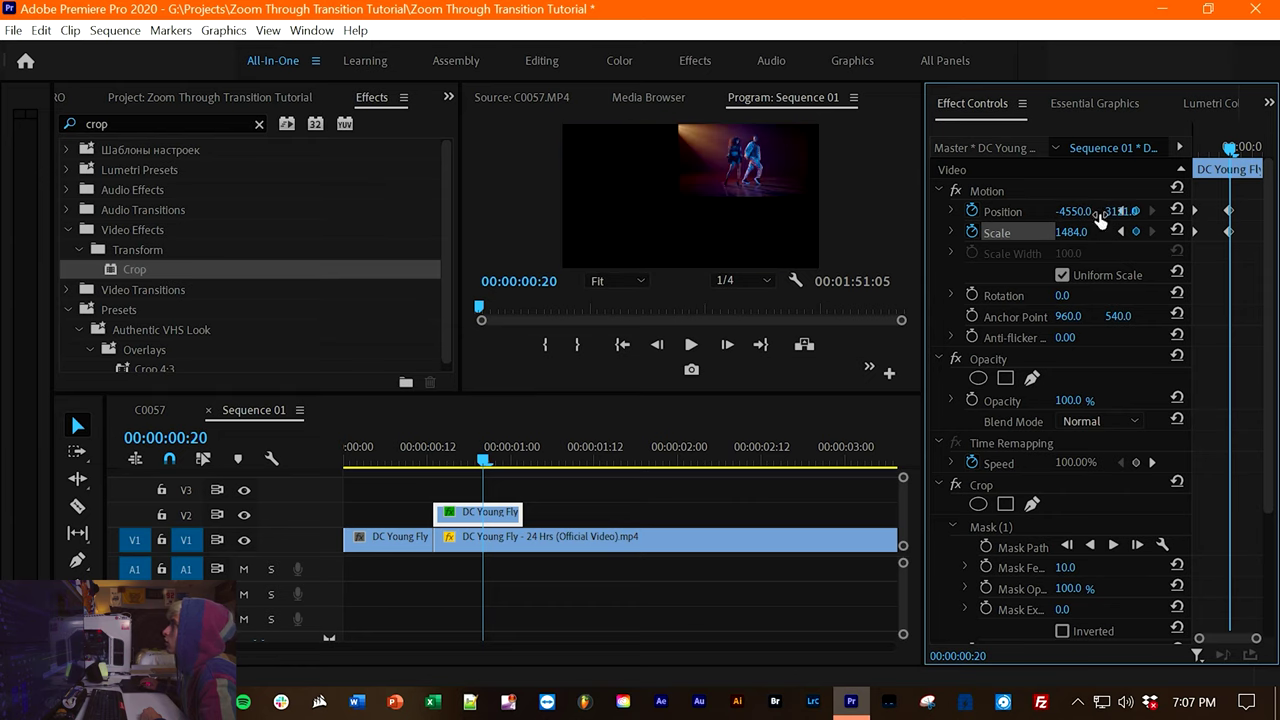
left_click_drag(1071, 232, 1092, 214)
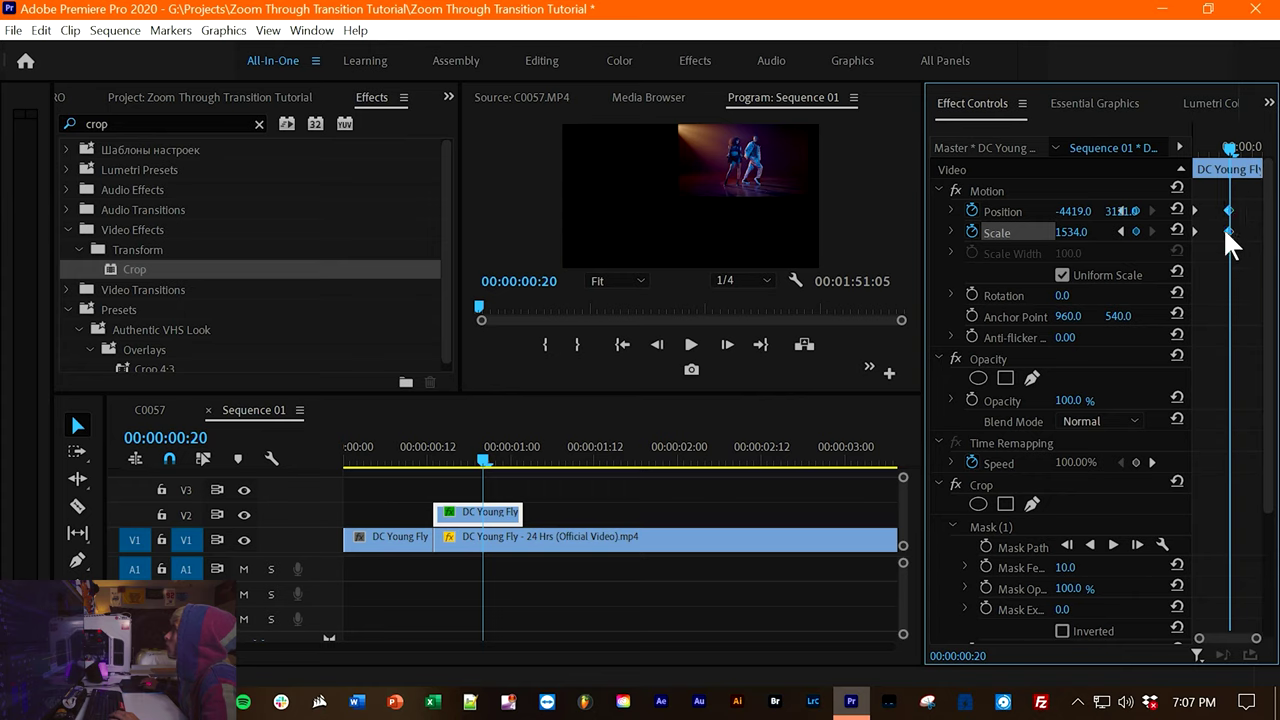
Step: Preview the freeze-frame zoom by playing, scrubbing and frame-stepping from 00:00:00:13 toward the clip's end, checking when the wall leaves the frame
key("space")
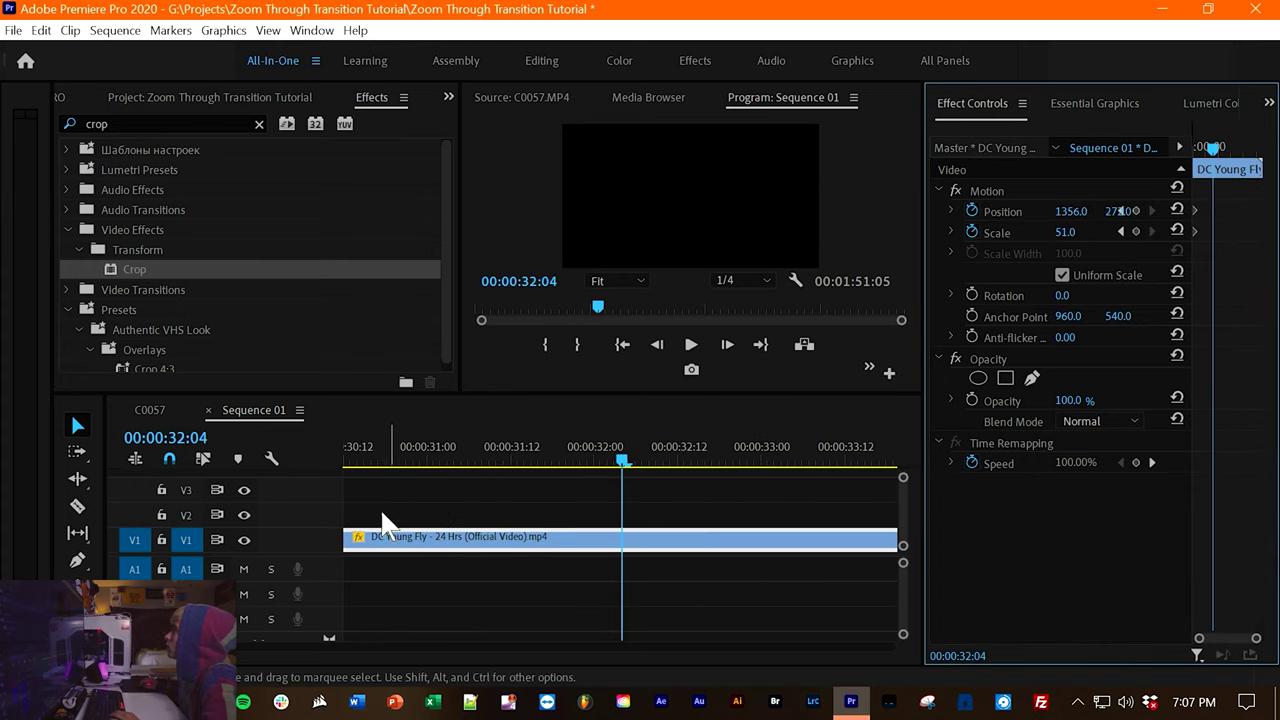
scroll(556, 480, "up", 10)
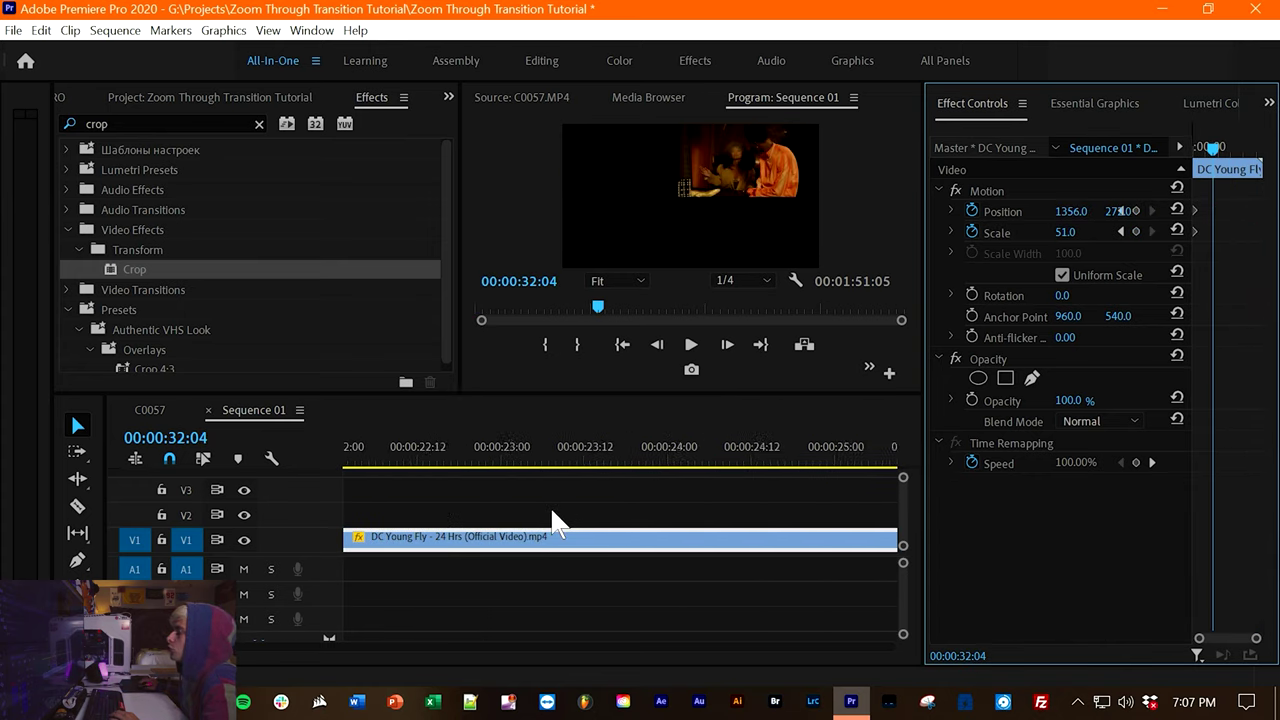
scroll(556, 522, "up", 8)
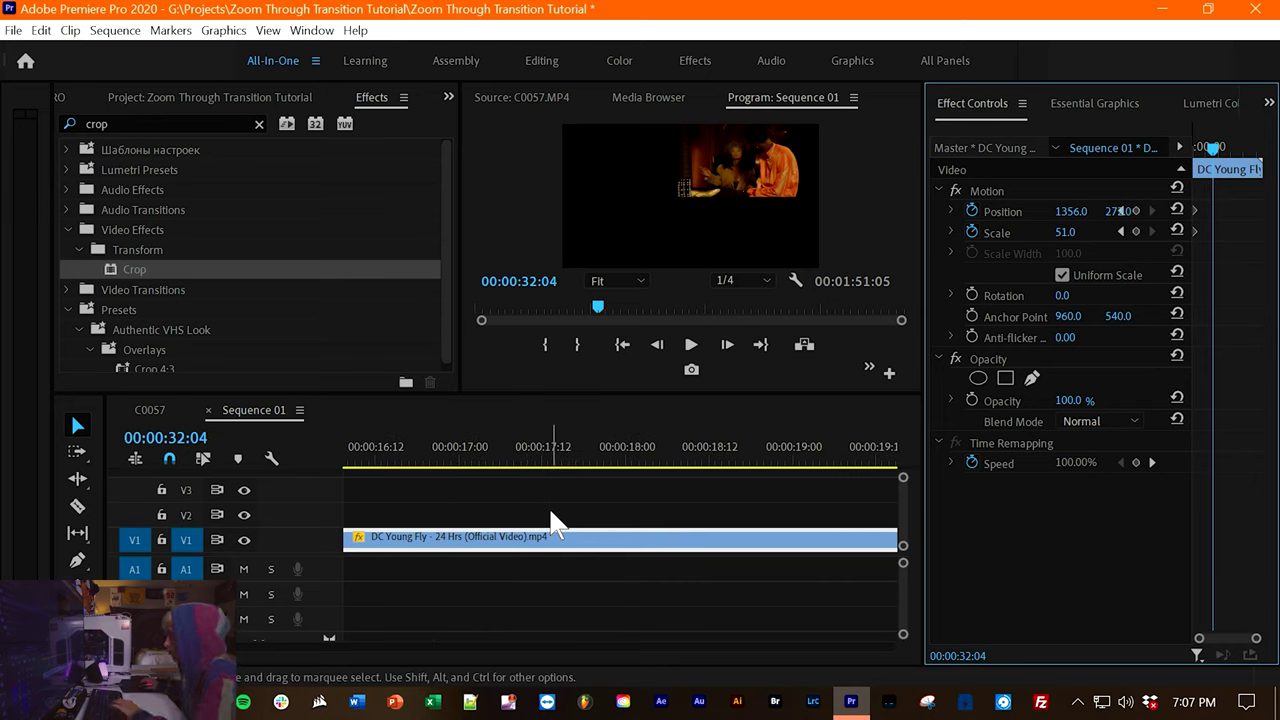
key("Up")
left_click_drag(480, 458, 434, 465)
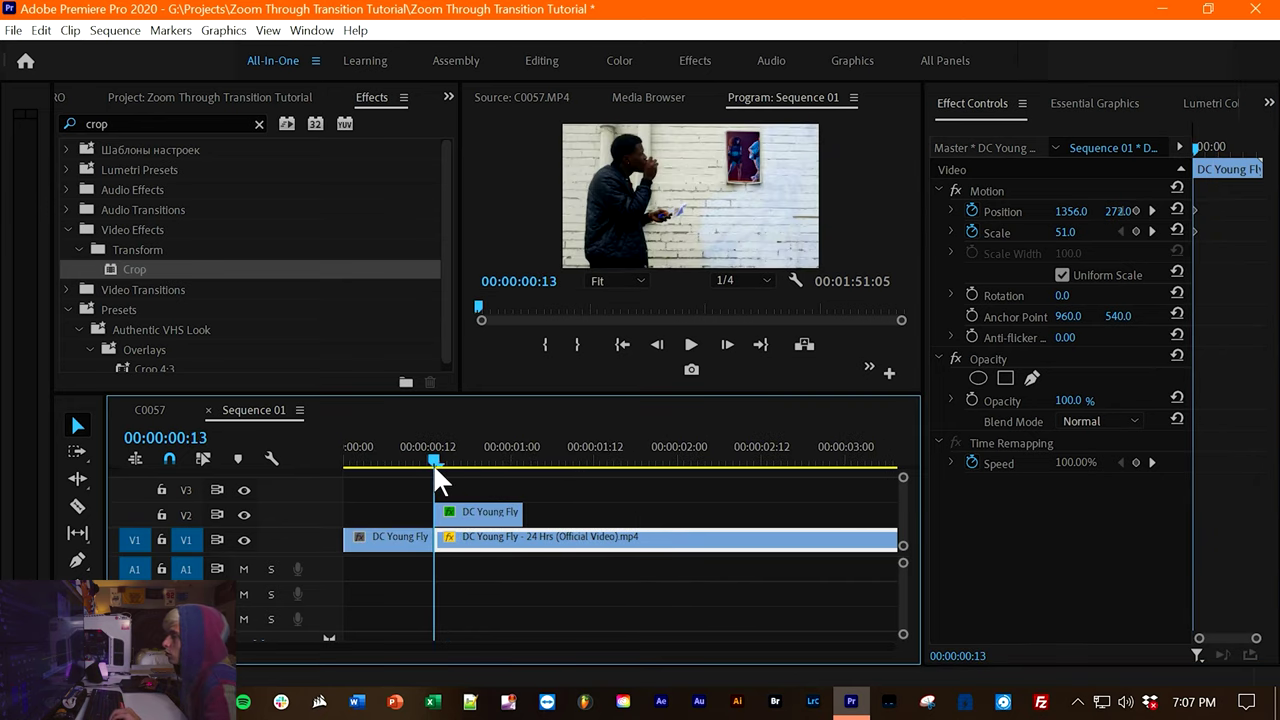
key("shift+Right")
key("shift+Right")
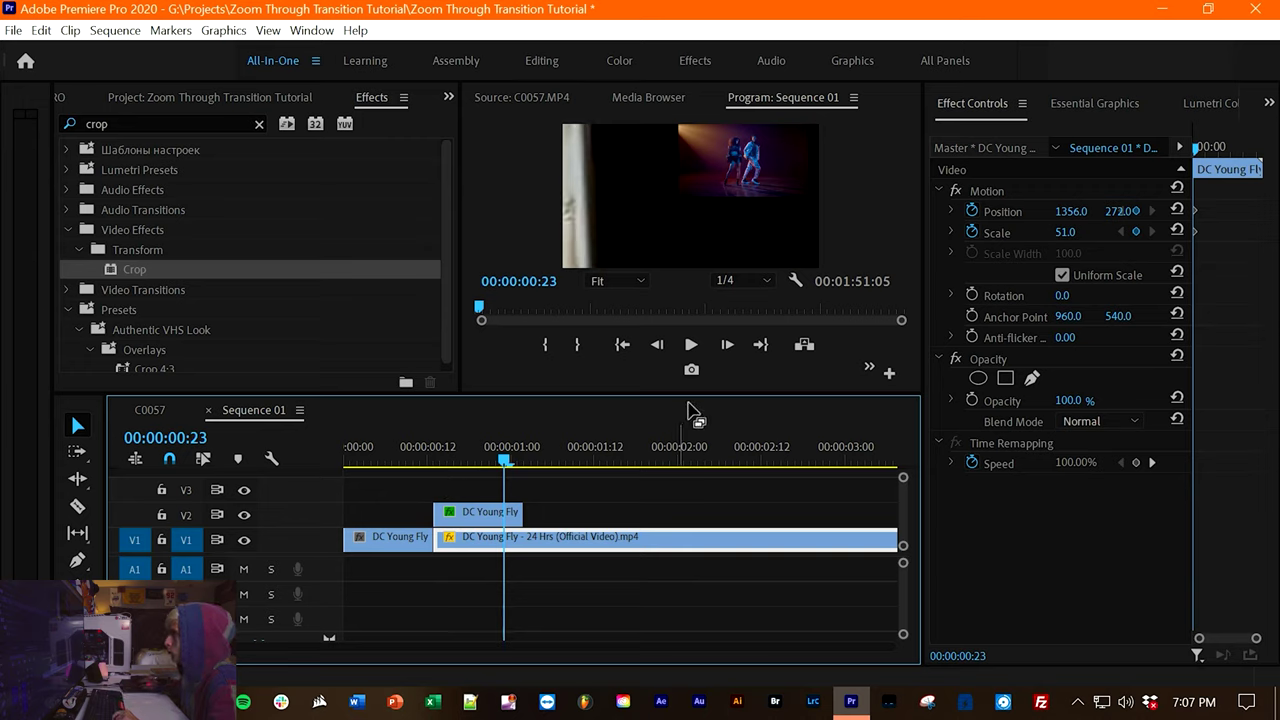
left_click(727, 343)
left_click(727, 343)
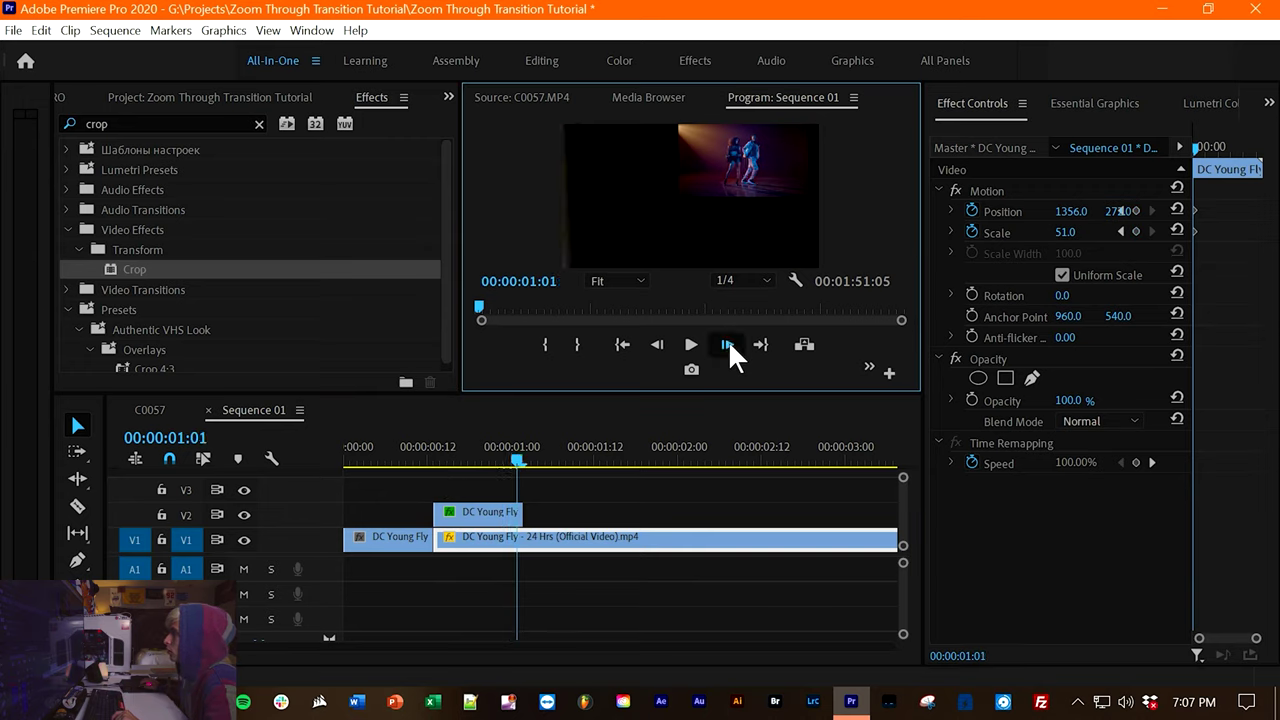
left_click(727, 343)
left_click_drag(512, 458, 470, 464)
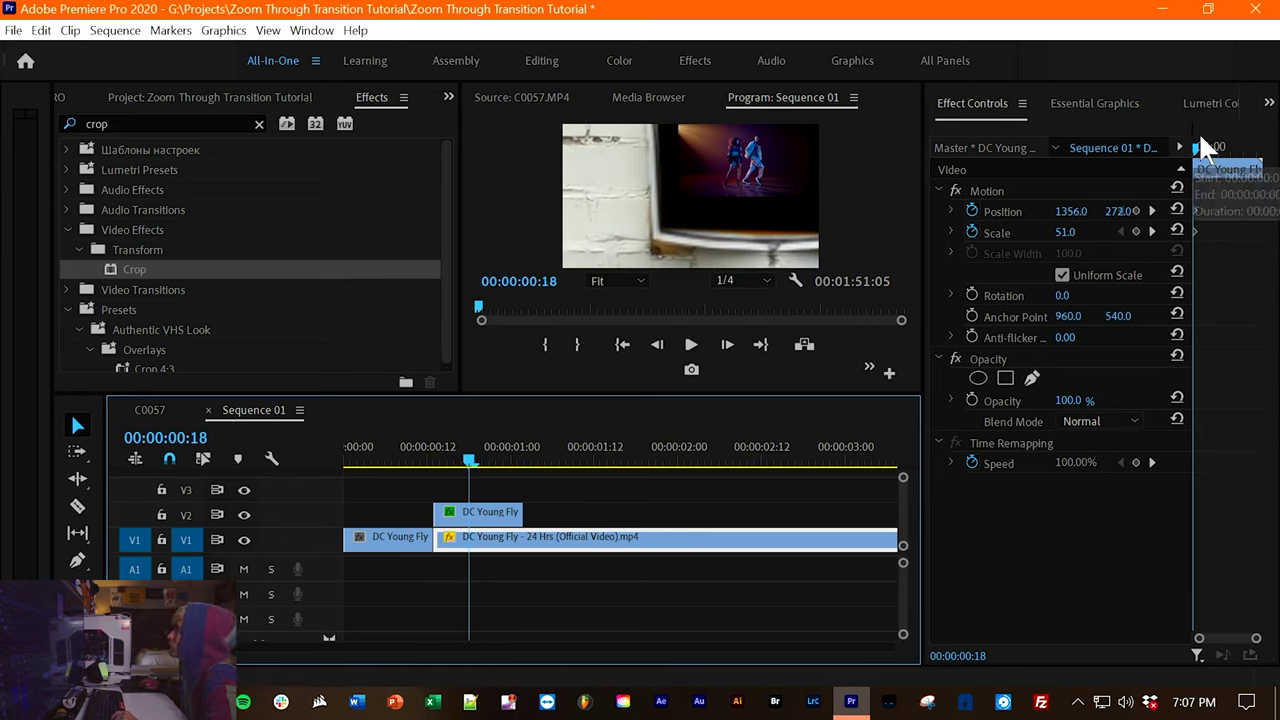
left_click(433, 446)
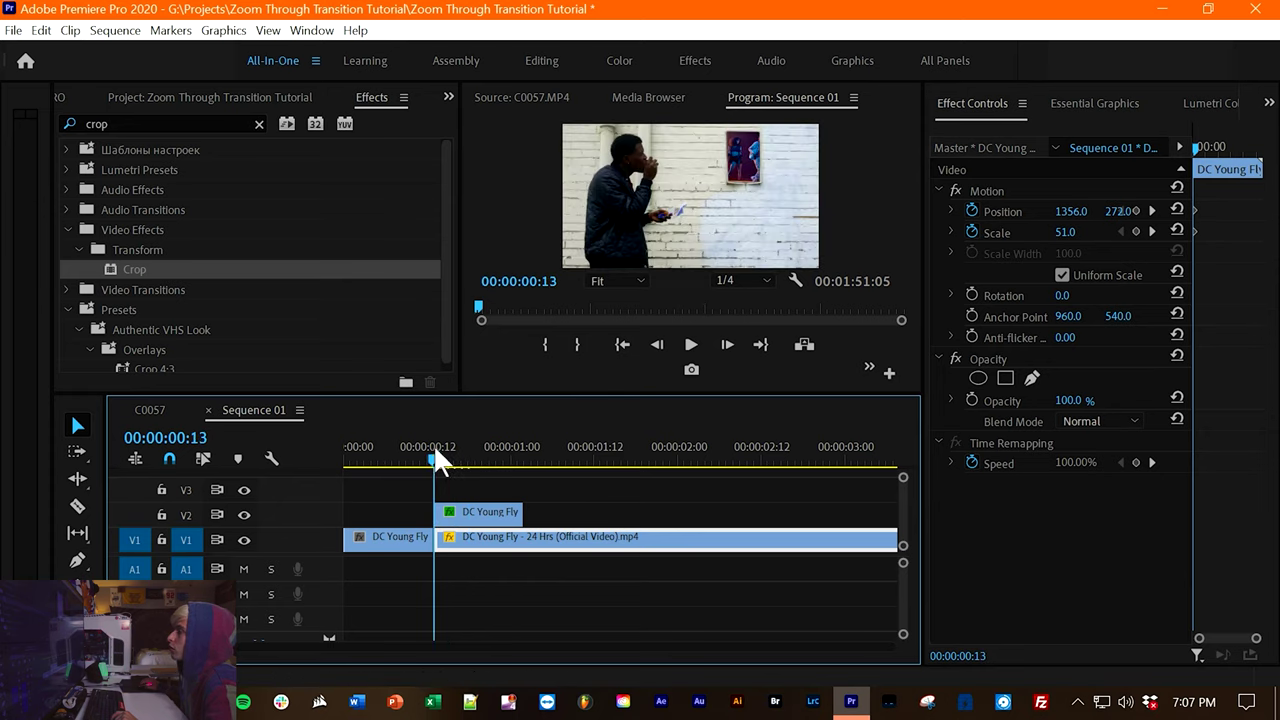
left_click_drag(437, 450, 504, 460)
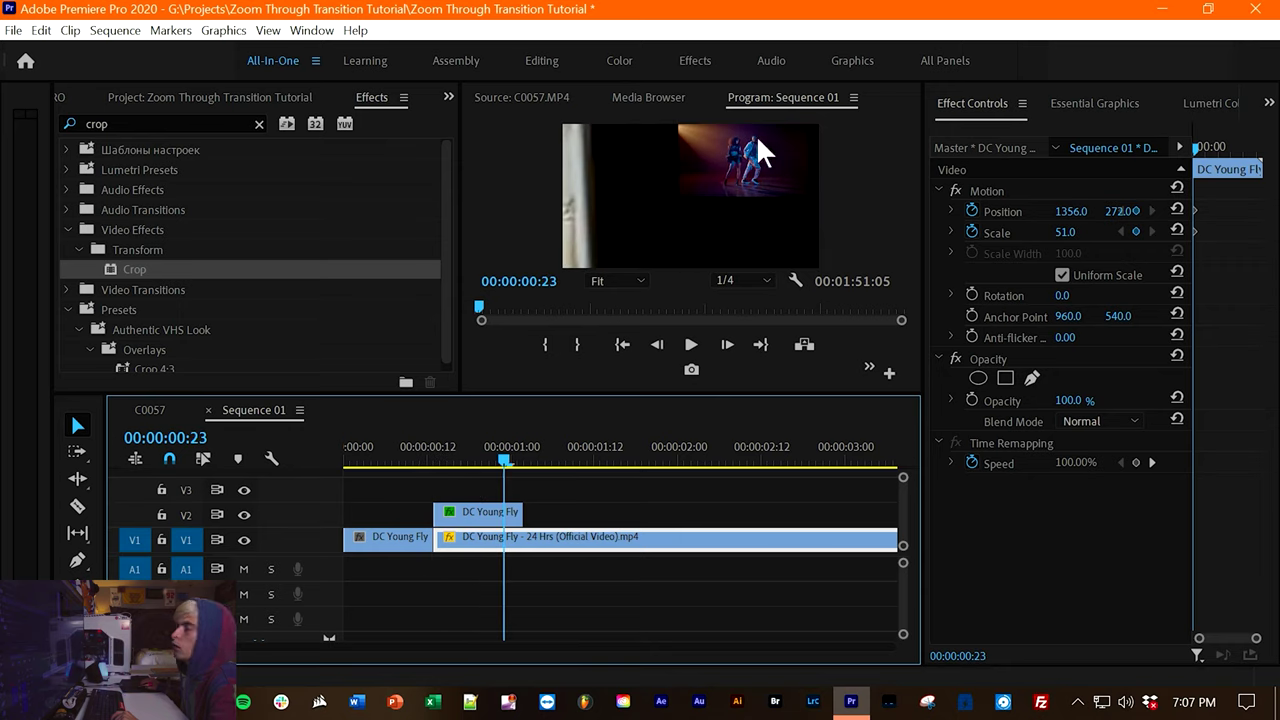
Step: At 00:00:01:01, reset the V1 clip's Position to 960, 540 and its Scale to 100 so it fills the frame
left_click_drag(1200, 148, 1205, 147)
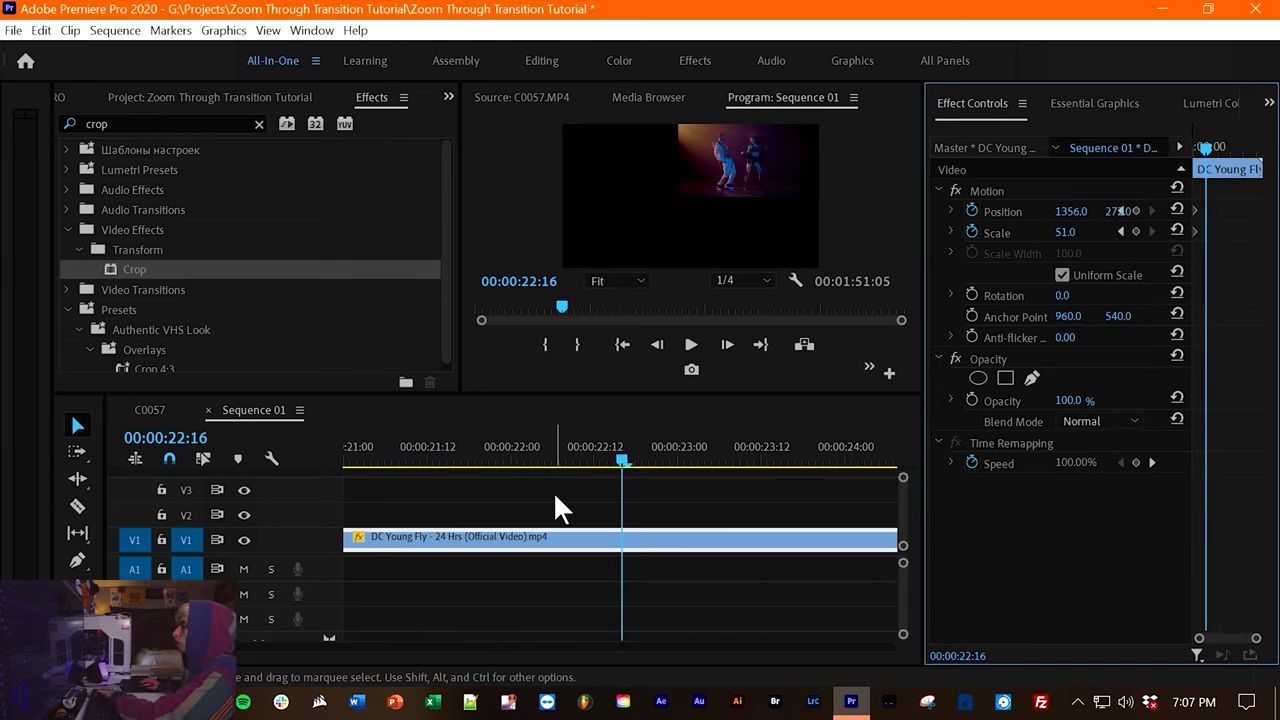
key("Up")
left_click(442, 459)
left_click_drag(446, 470, 518, 464)
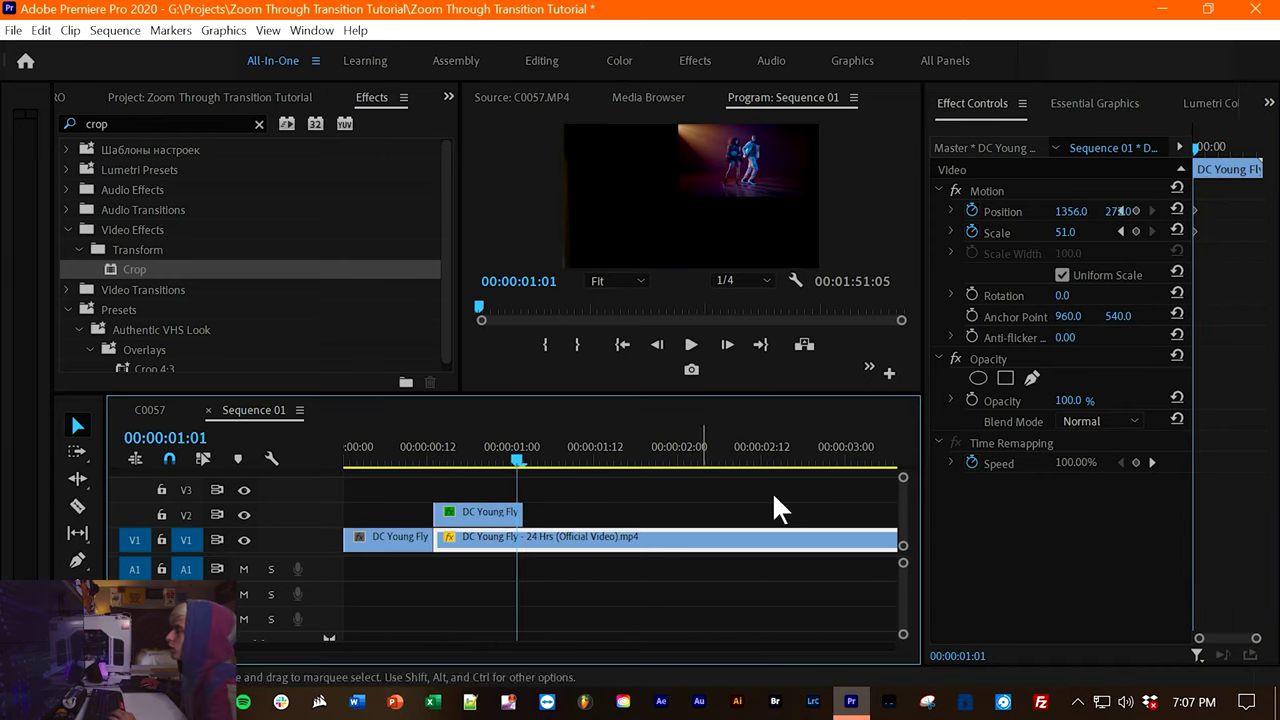
left_click(1178, 209)
left_click(1177, 229)
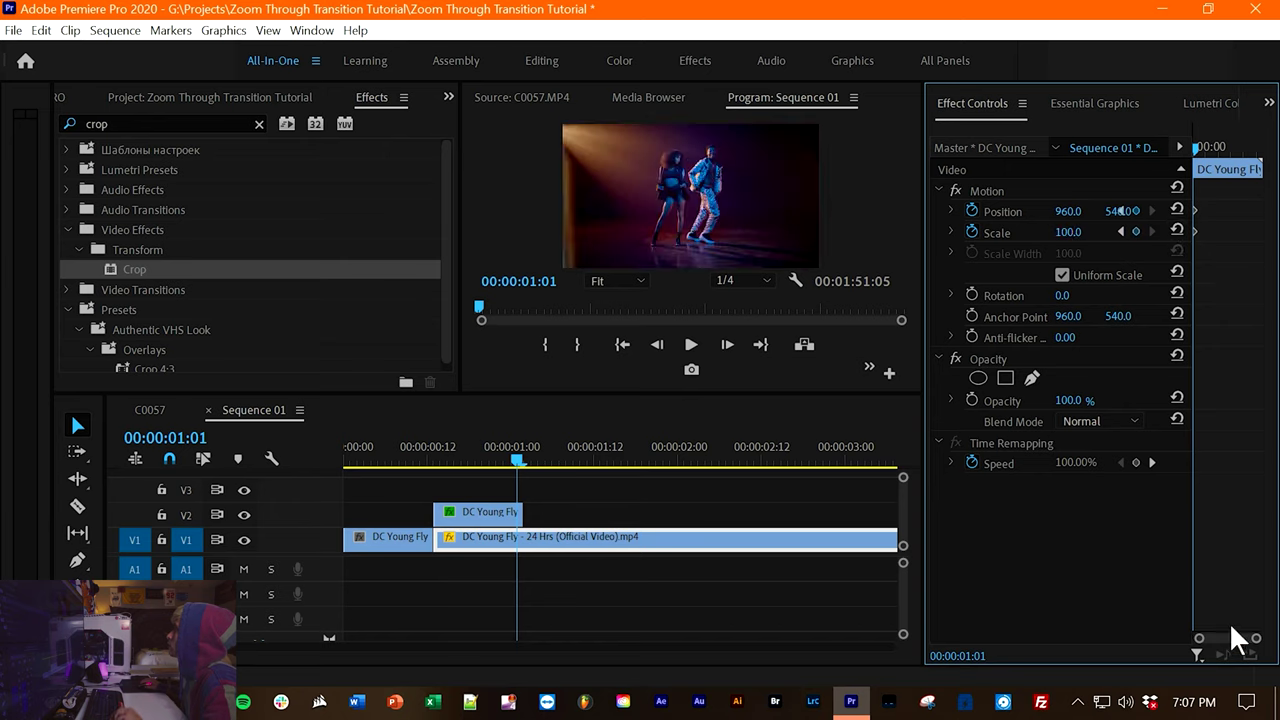
Step: Move the playhead to 00:00:00:22, select the long V1 clip, and enlarge the view of its Position and Scale keyframes beside the program preview
left_click_drag(510, 447, 493, 442)
left_click(476, 518)
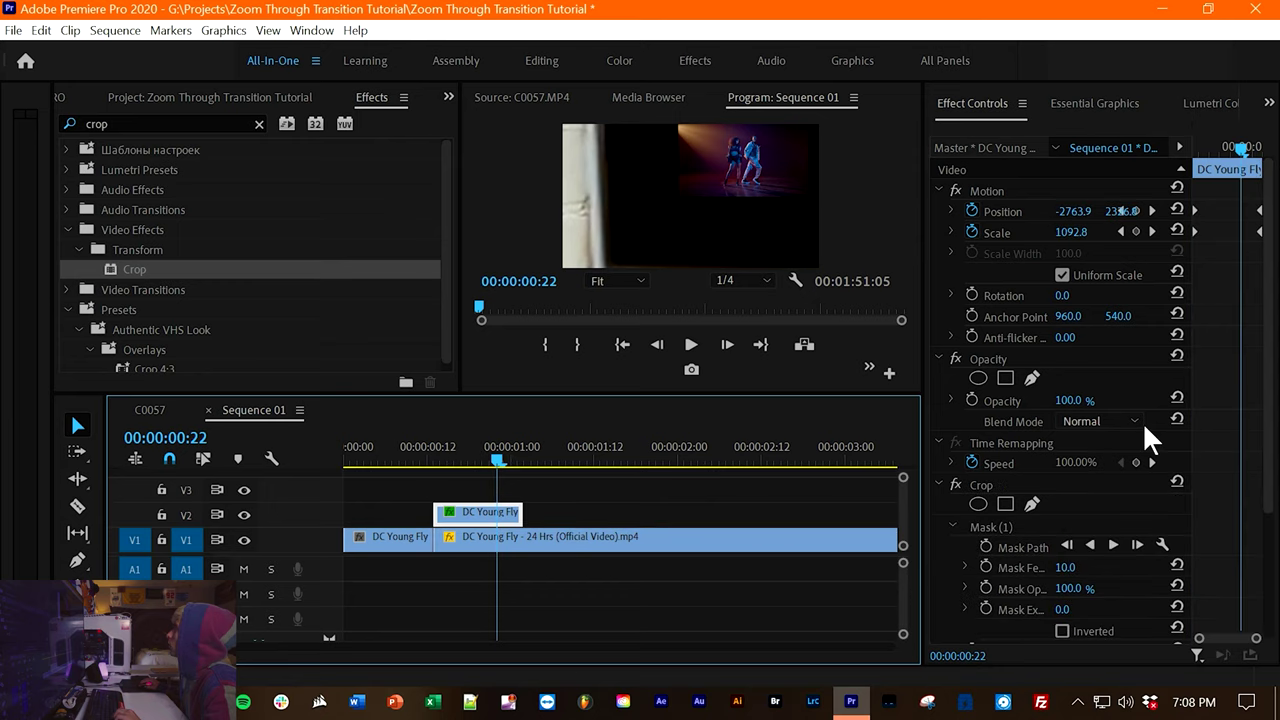
left_click(478, 540)
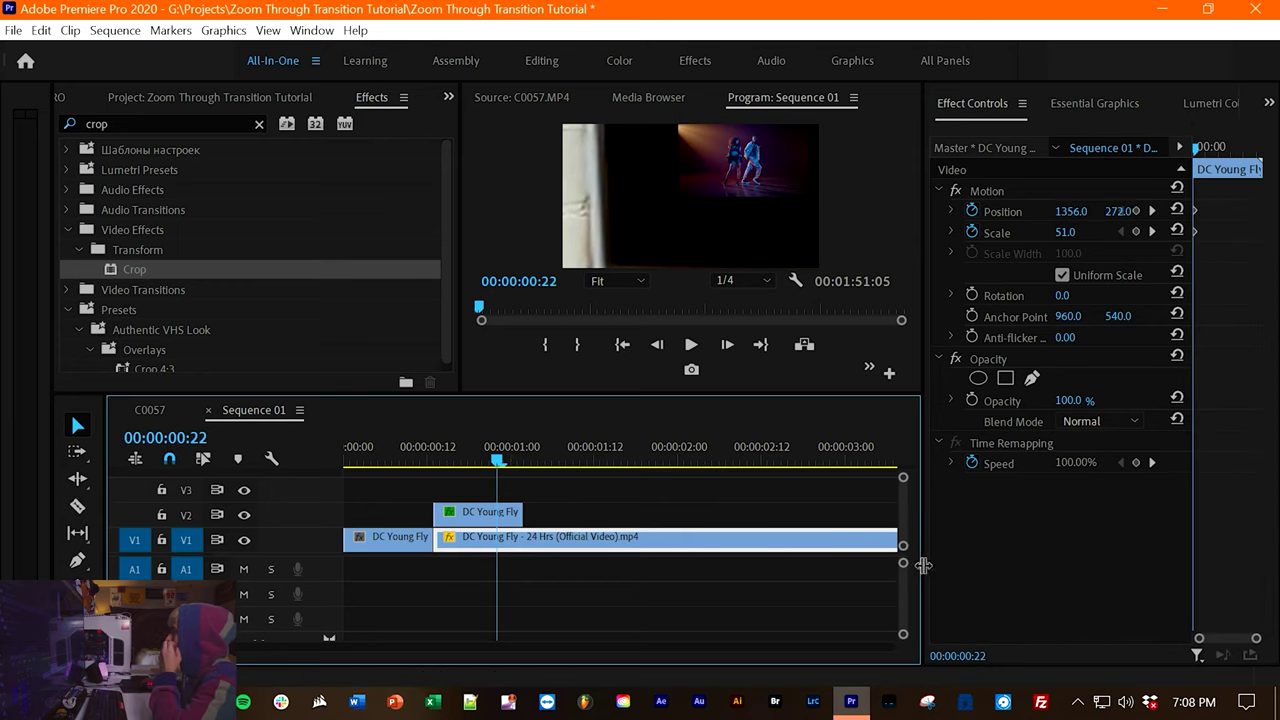
left_click_drag(922, 565, 543, 585)
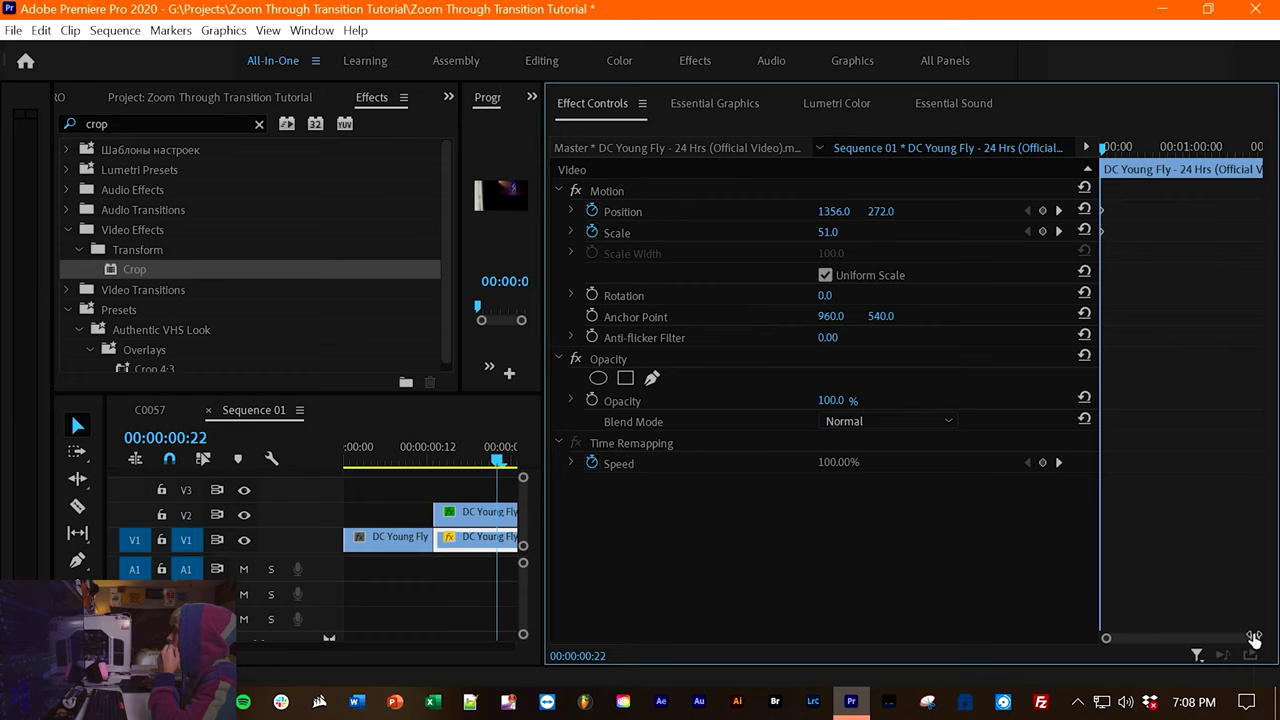
left_click_drag(1254, 640, 1143, 638)
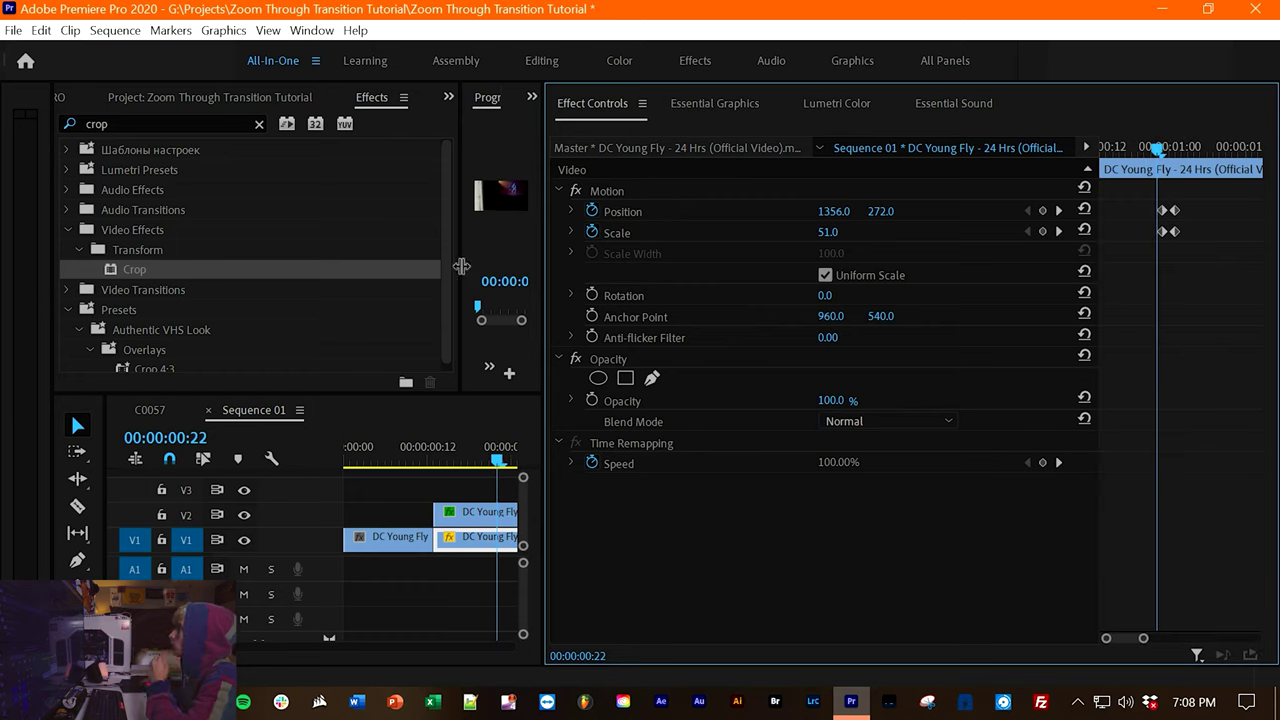
left_click_drag(457, 257, 55, 263)
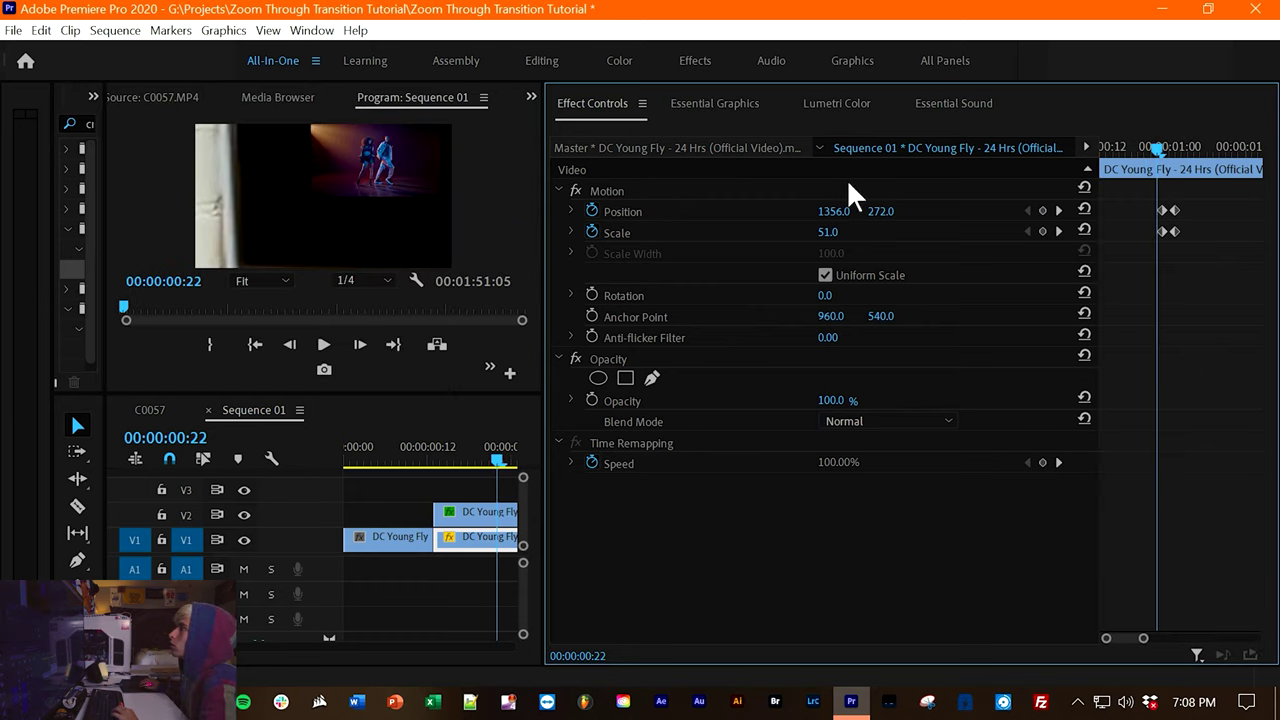
Step: Move the long V1 clip's starting Position and Scale keyframes to 00:00:00:13 and its ending keyframes to about 00:00:00:21
left_click_drag(1163, 231, 1118, 224)
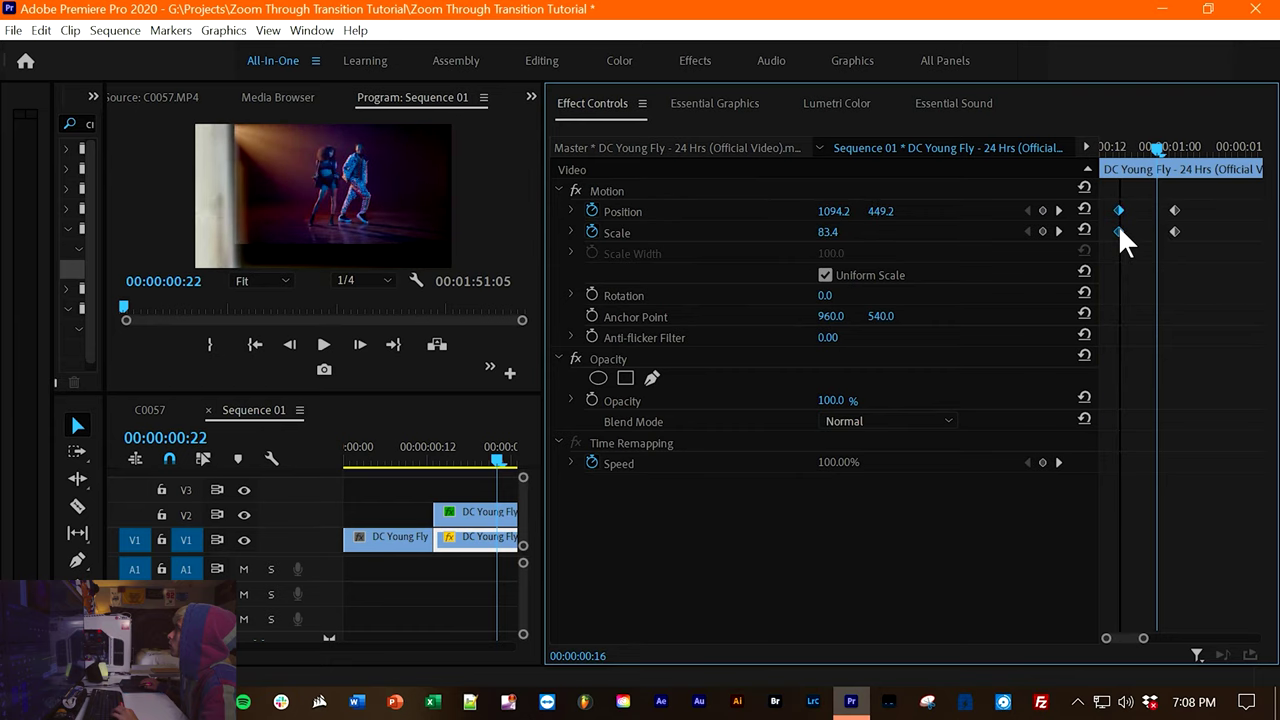
left_click_drag(1156, 140, 1113, 155)
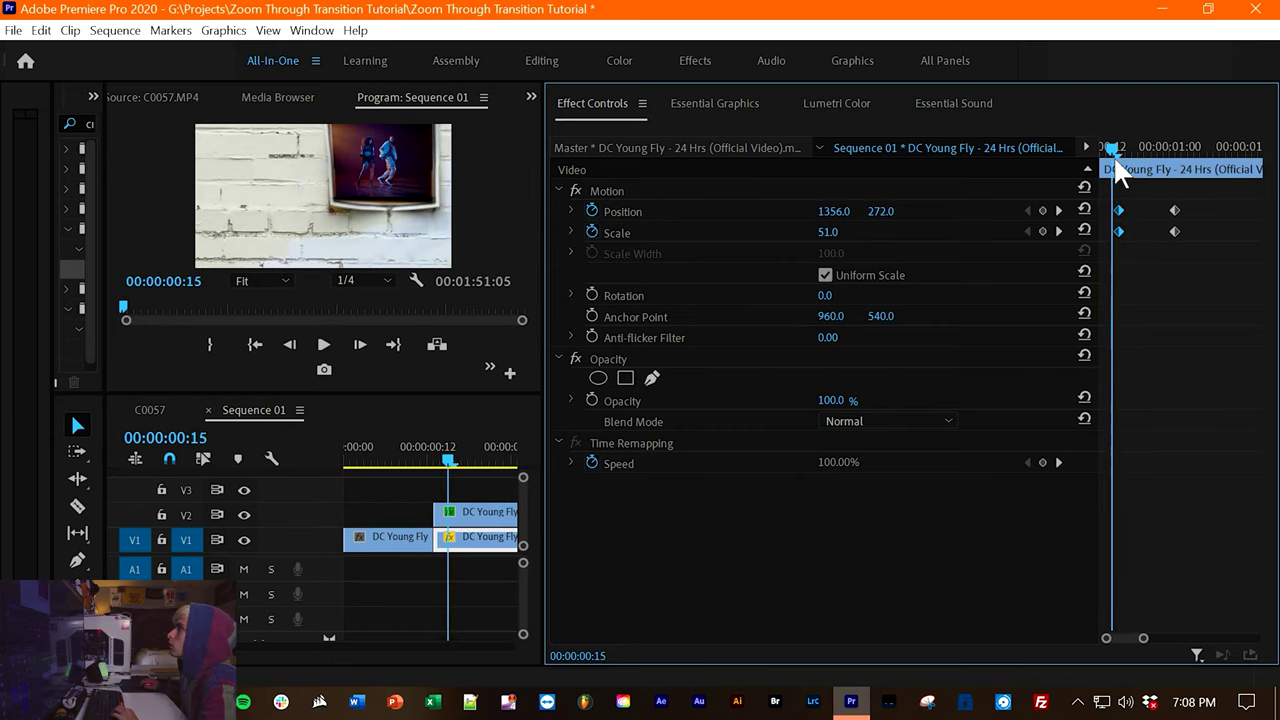
left_click_drag(1121, 224, 1100, 202)
left_click_drag(1112, 147, 1146, 219)
left_click_drag(1150, 148, 1099, 184)
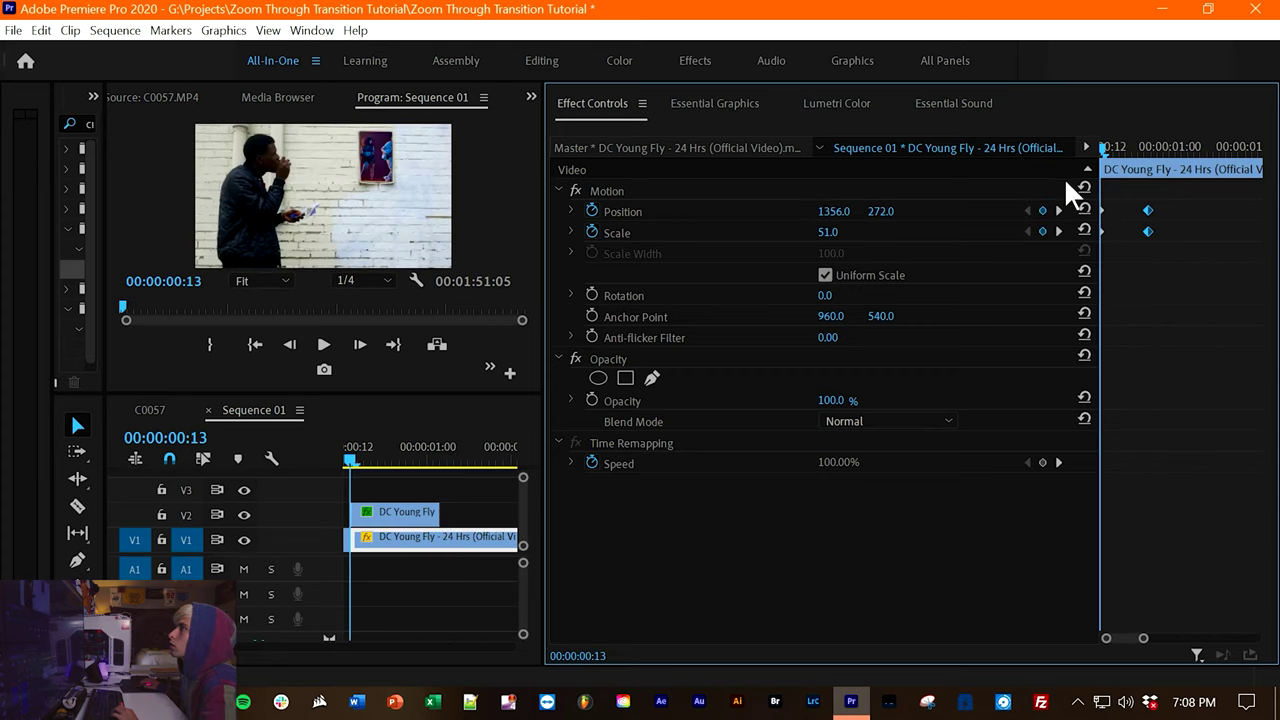
Step: Play and scrub the transition from the sequence start to check the timing of the V1 clip's growth against the freeze-frame zoom
key("space")
key("space")
left_click(463, 452)
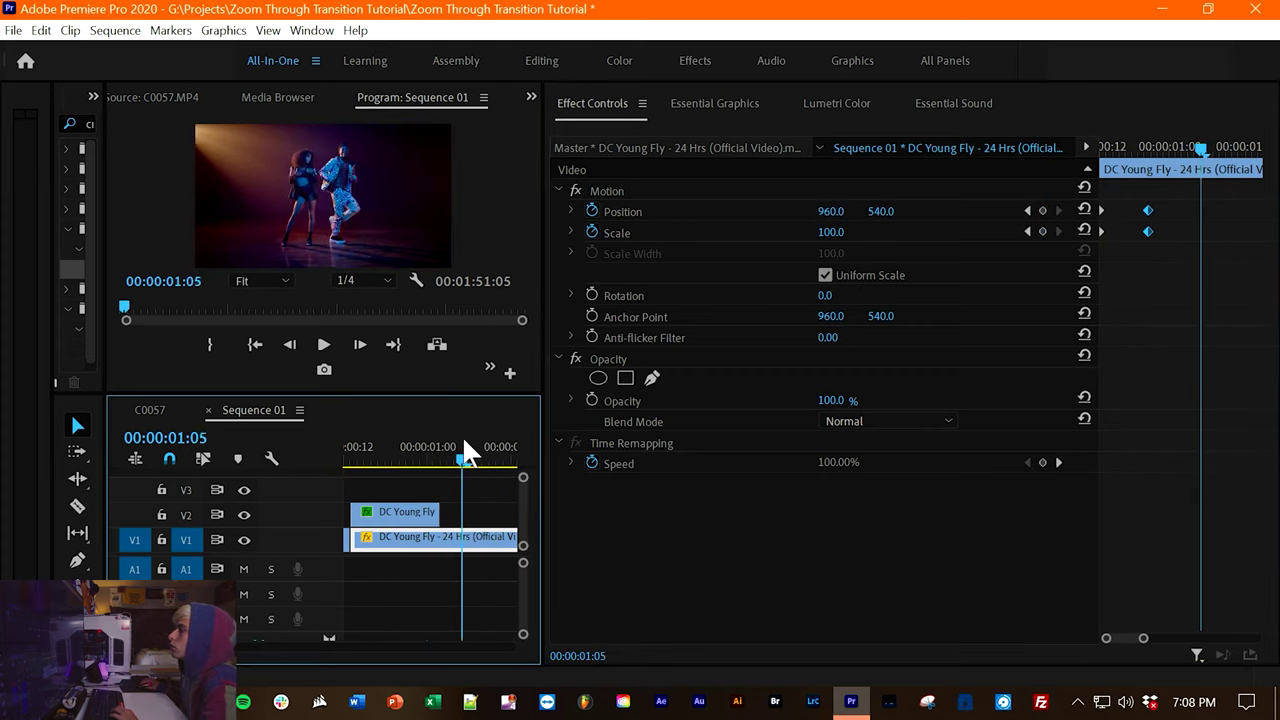
left_click_drag(463, 439, 244, 452)
key("space")
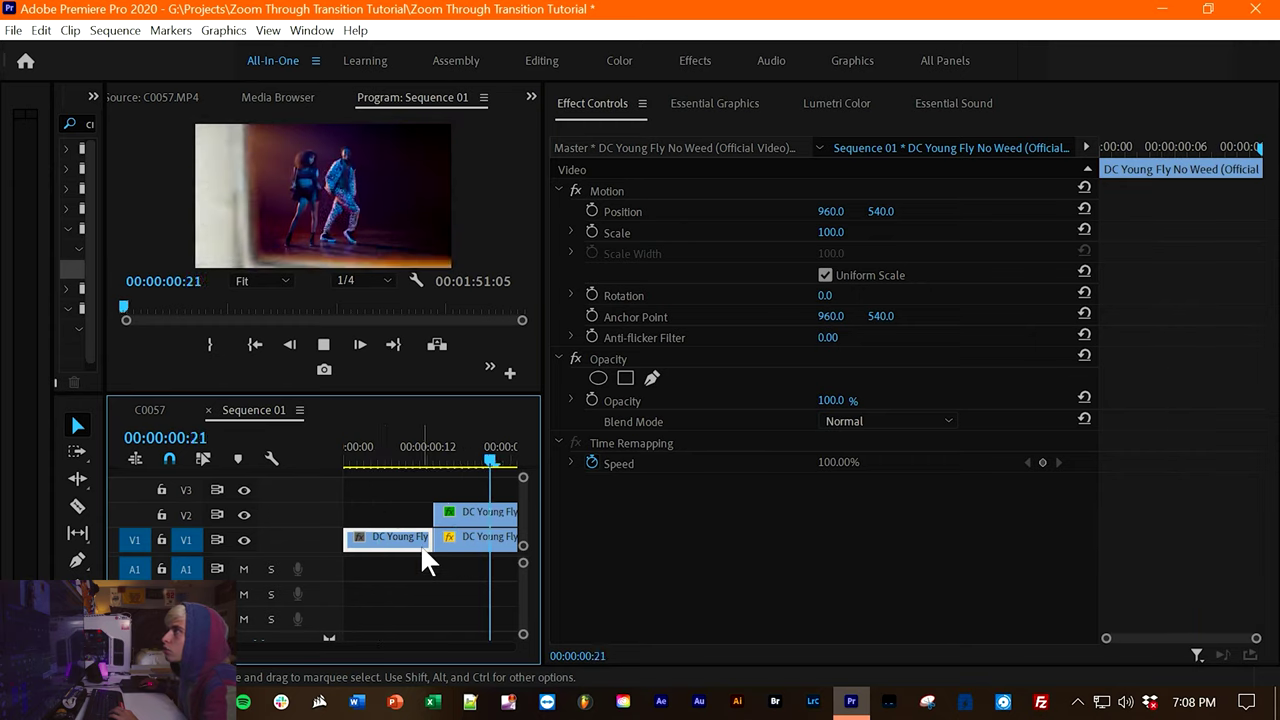
key("space")
left_click_drag(395, 445, 148, 448)
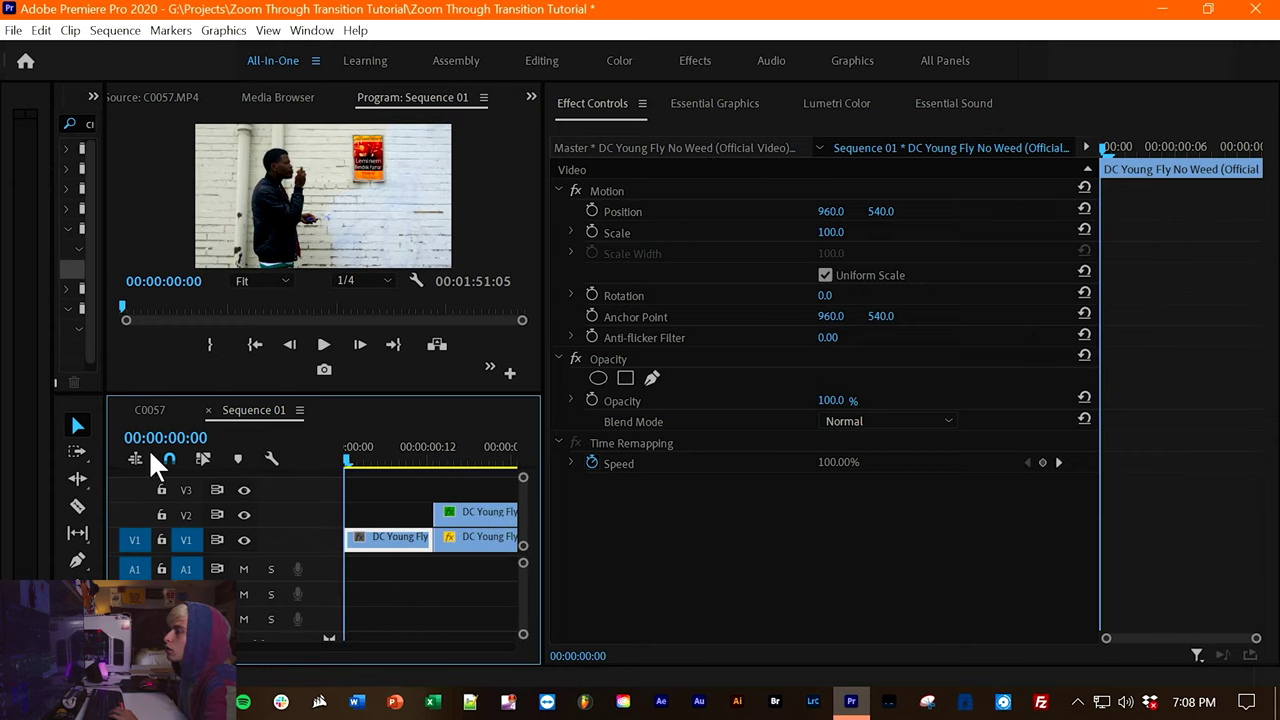
Step: At 00:00:00:13, turn on keyframing for the V2 freeze frame's Crop Top value and set it to 0%
left_click_drag(347, 500, 428, 461)
left_click(458, 512)
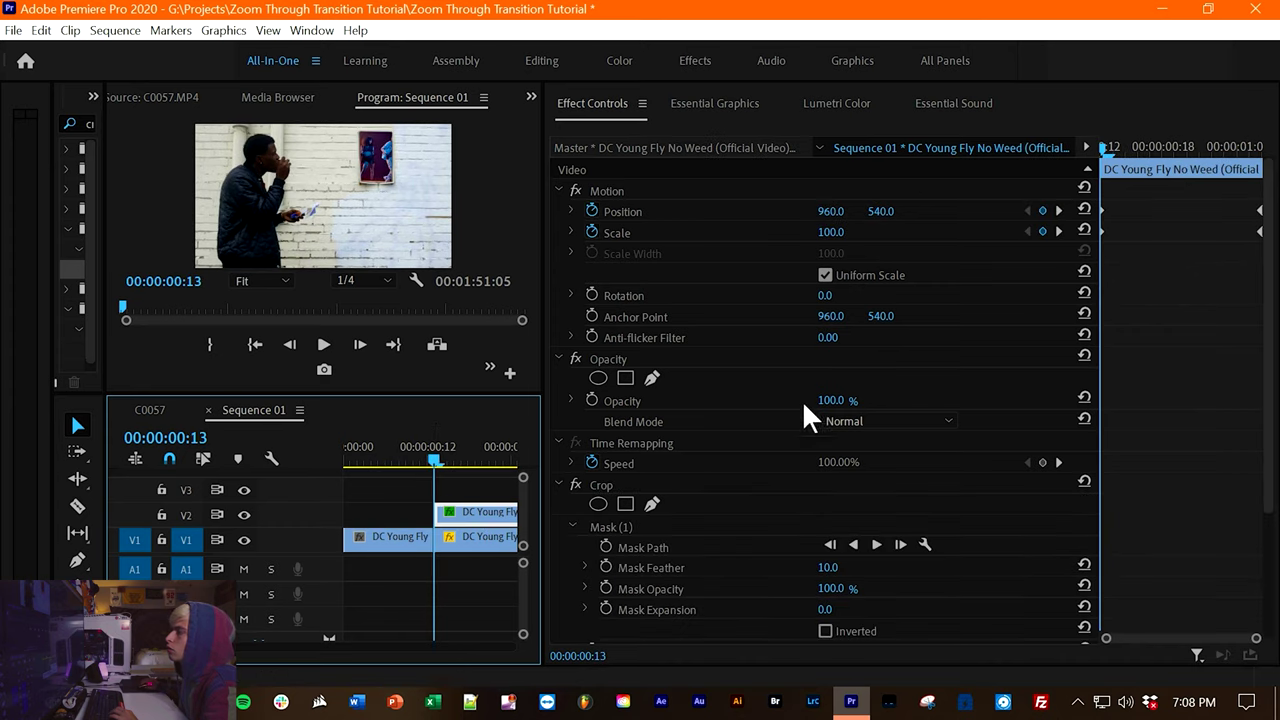
scroll(776, 488, "down", 1)
scroll(768, 497, "down", 2)
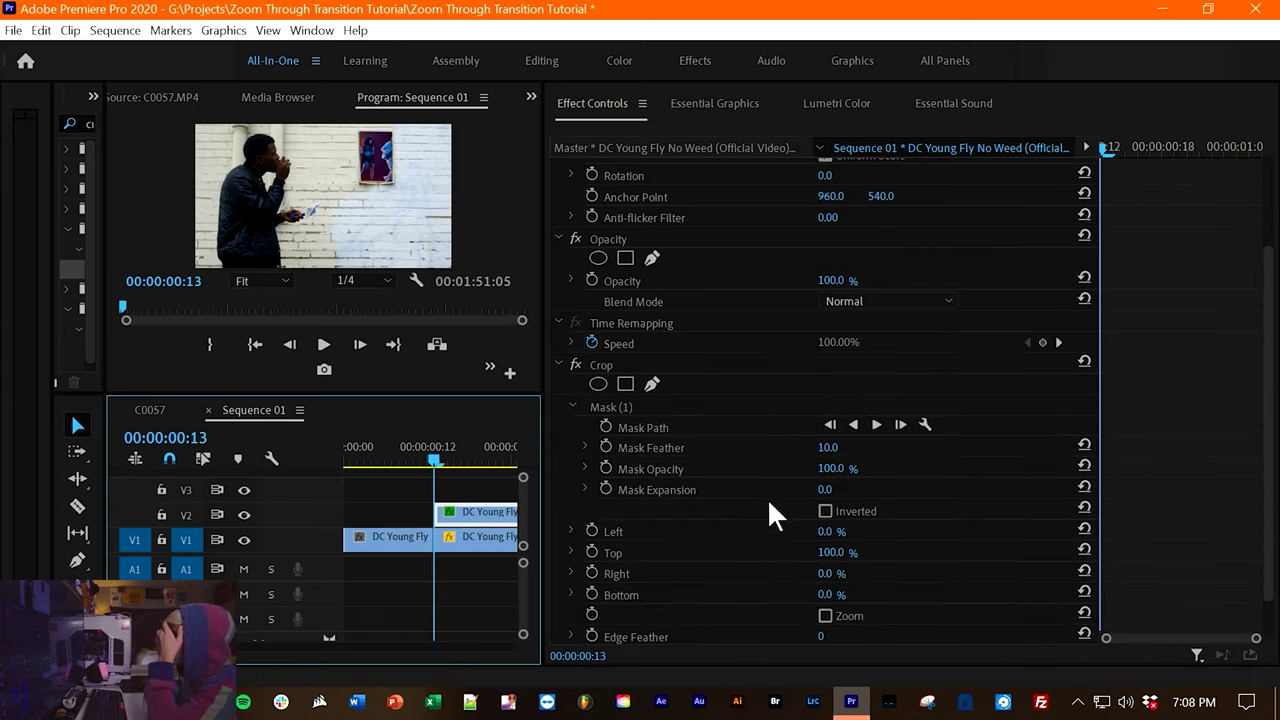
left_click(593, 551)
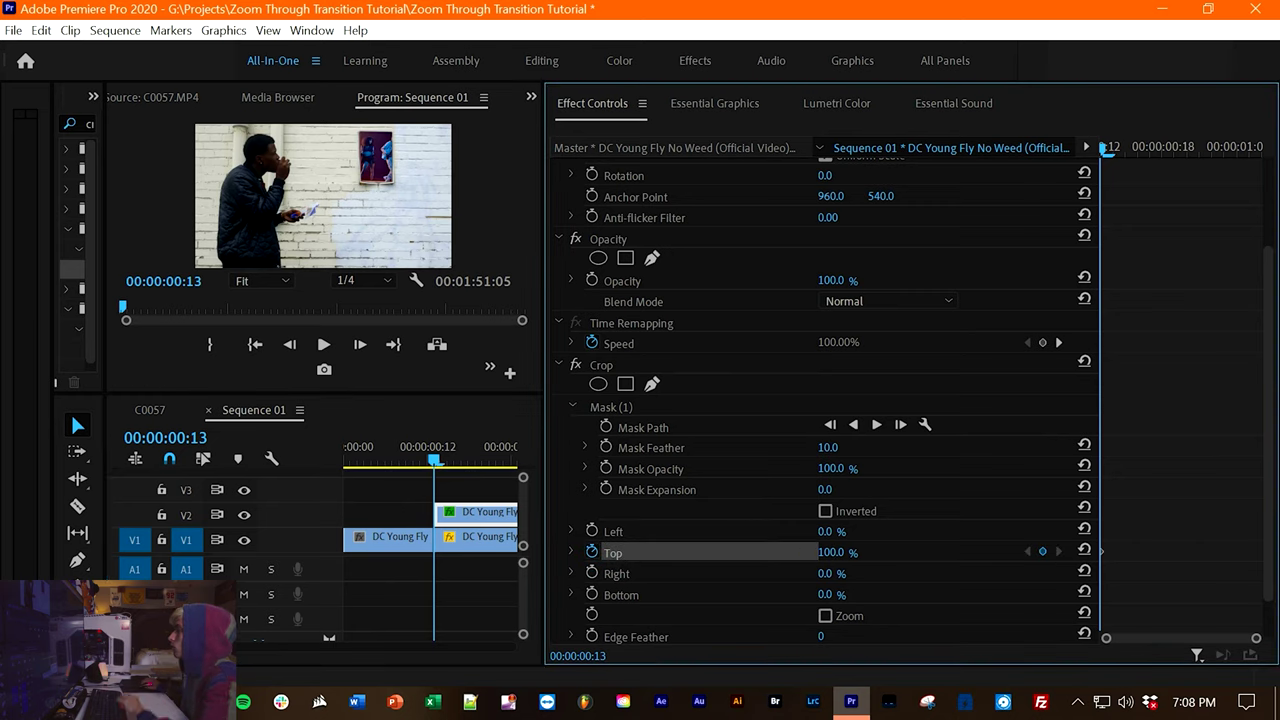
left_click_drag(830, 552, 730, 552)
Step: A few frames after 00:00:00:13, set the freeze frame's Crop Top to 100% so the poster gradually opens
mouse_move(1150, 150)
left_mouse_down()
mouse_move(1129, 131)
mouse_move(1154, 145)
left_mouse_up()
left_click_drag(830, 552, 930, 552)
left_click_drag(1144, 152, 1074, 131)
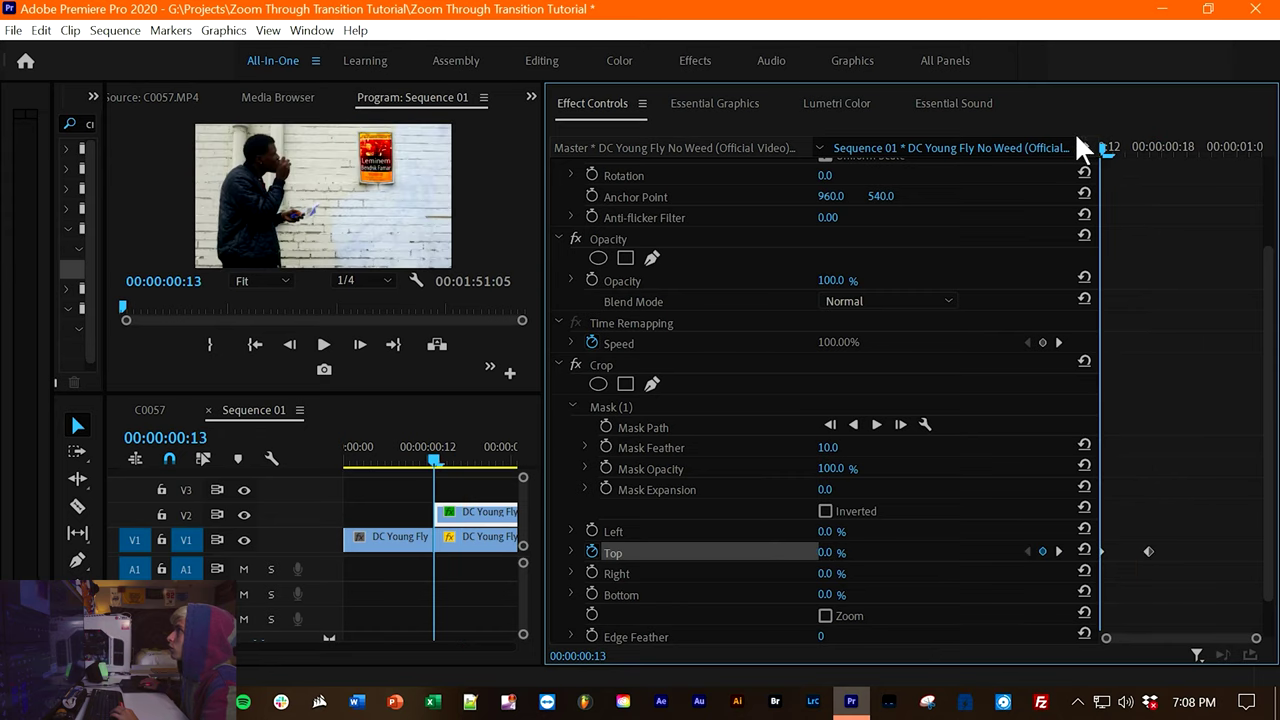
Step: Preview the finished transition by playing it and scrubbing back through 00:00:00:20 to the sequence start
key("space")
key("space")
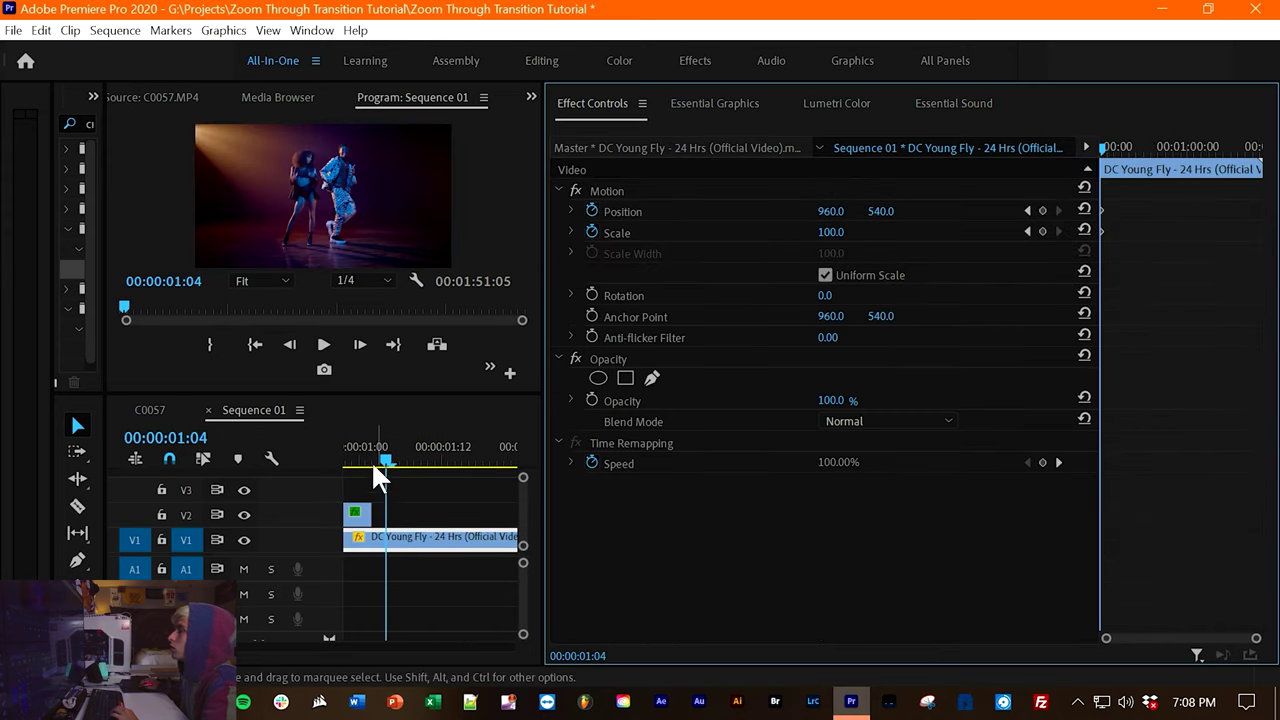
left_click_drag(374, 466, 487, 490)
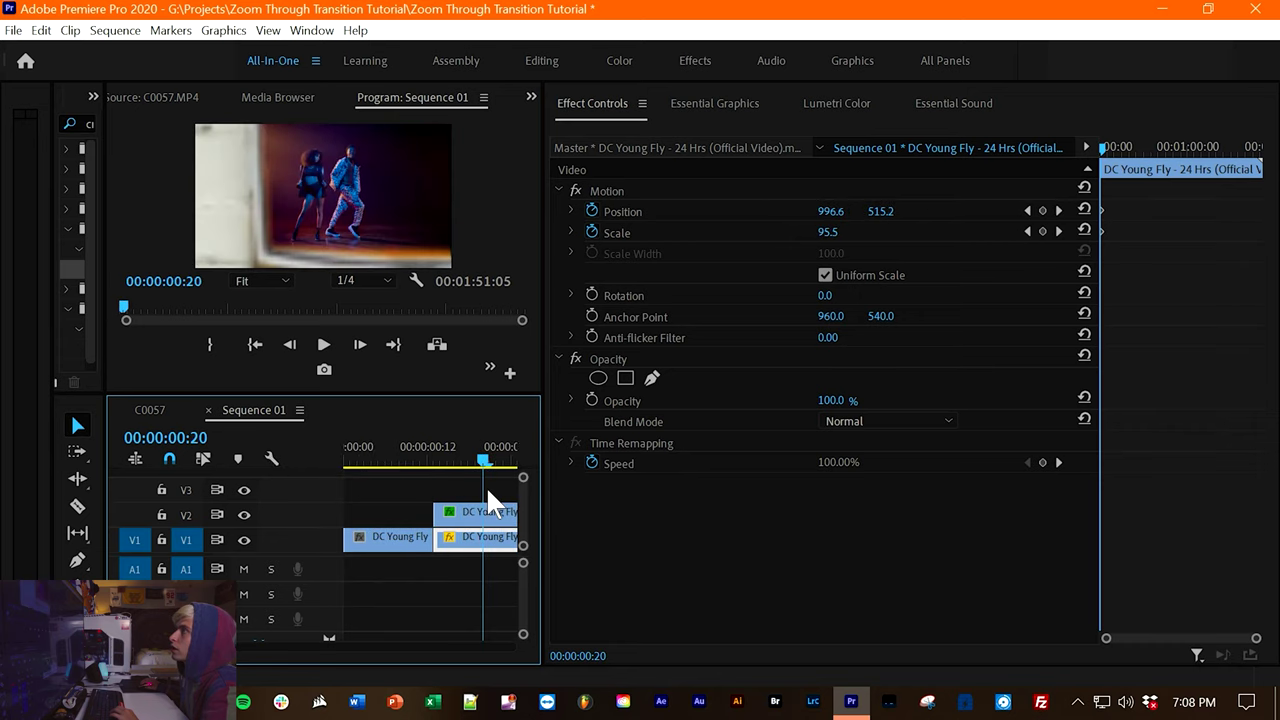
scroll(470, 486, "down", 2)
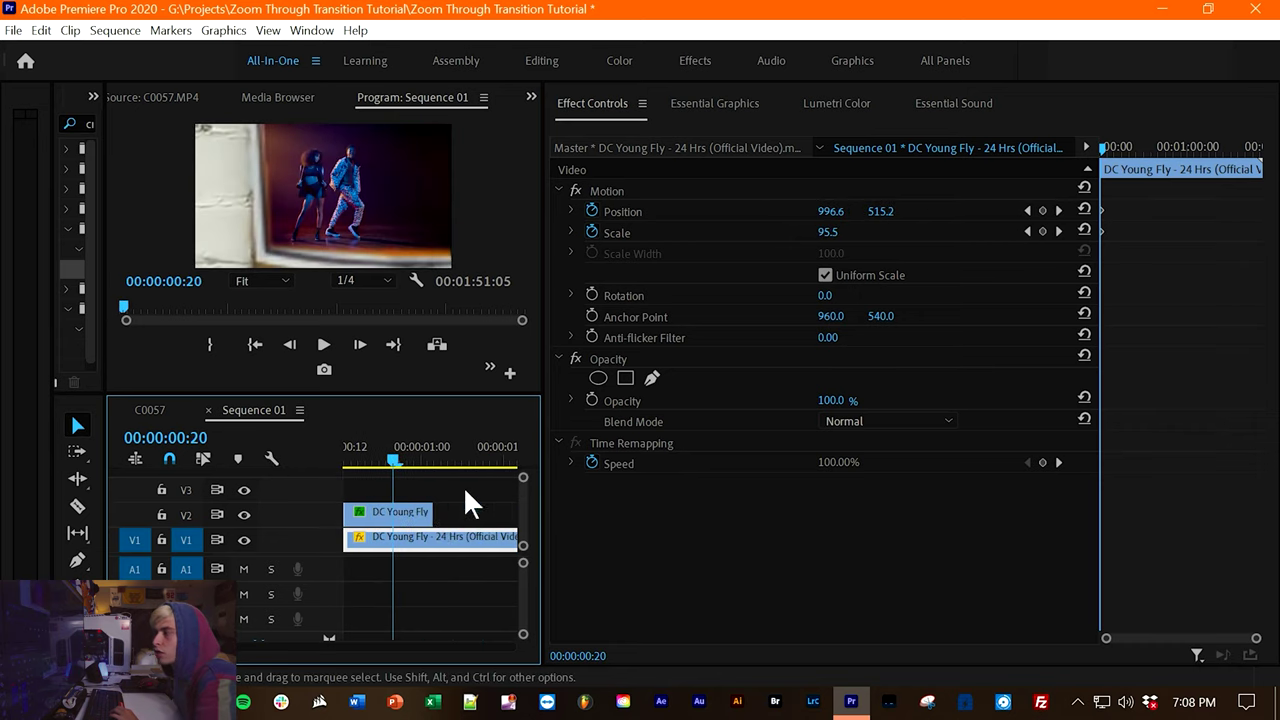
scroll(431, 510, "up", 2)
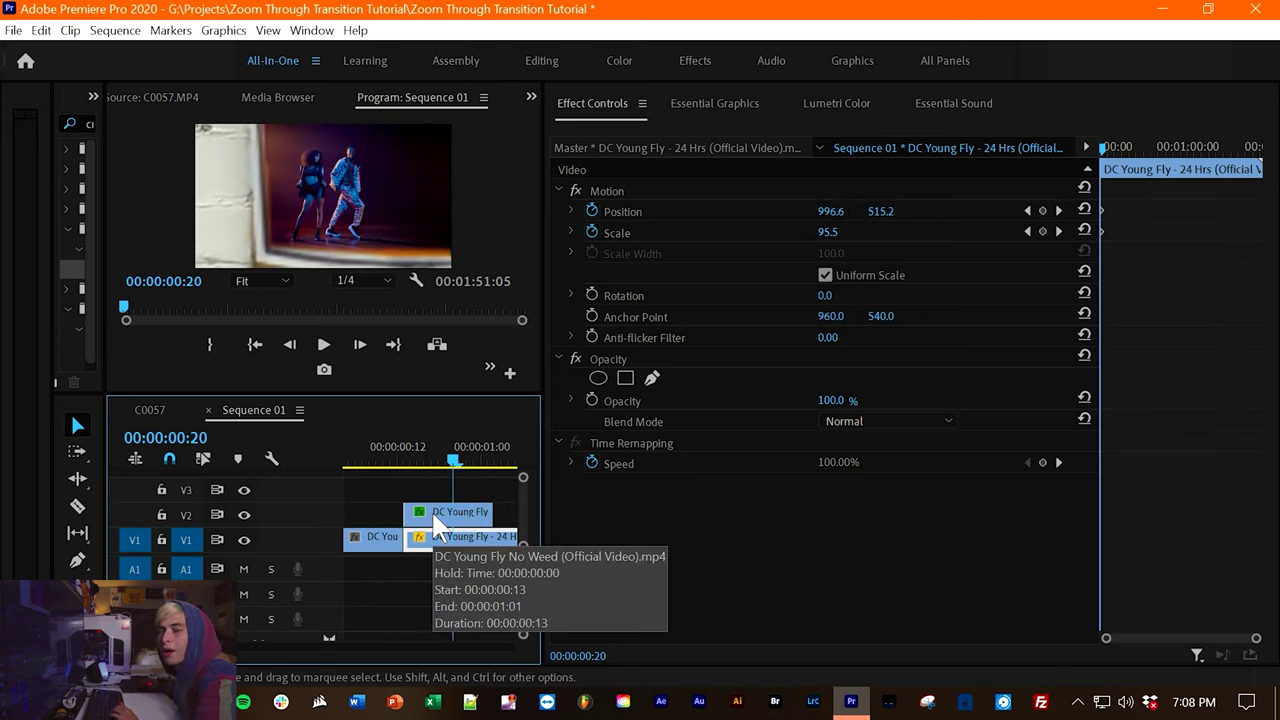
left_click_drag(440, 449, 337, 439)
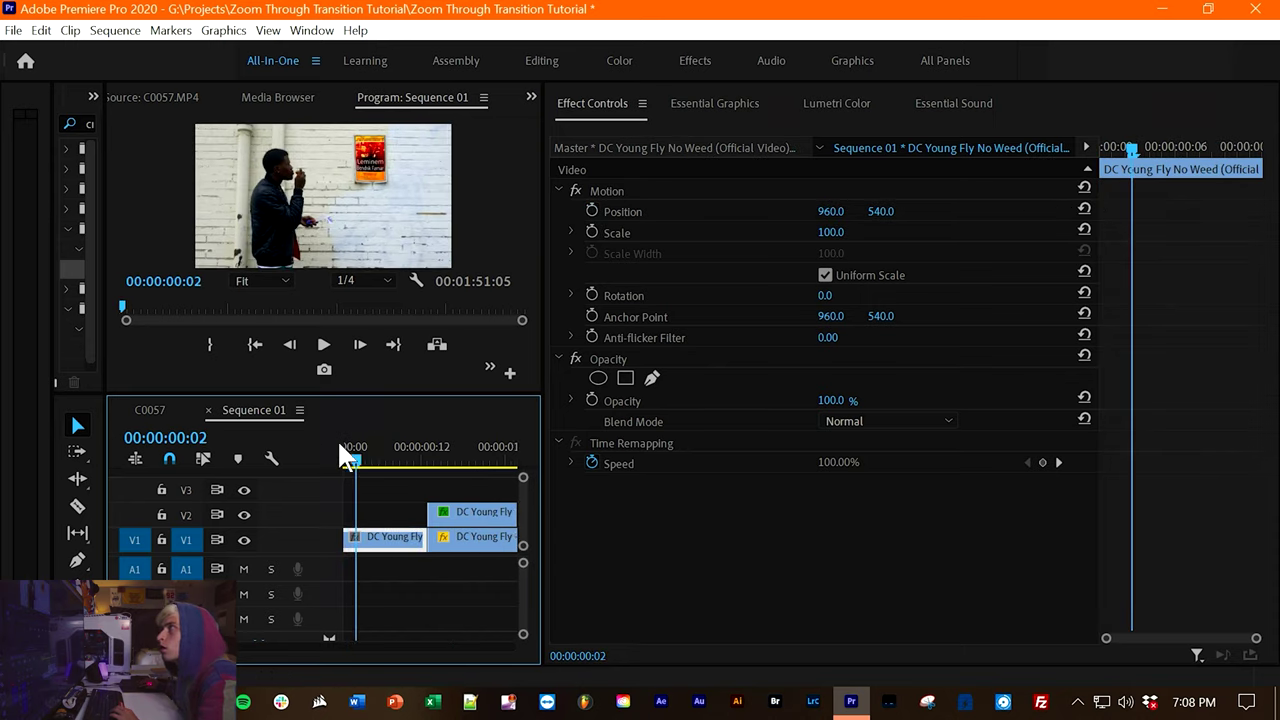